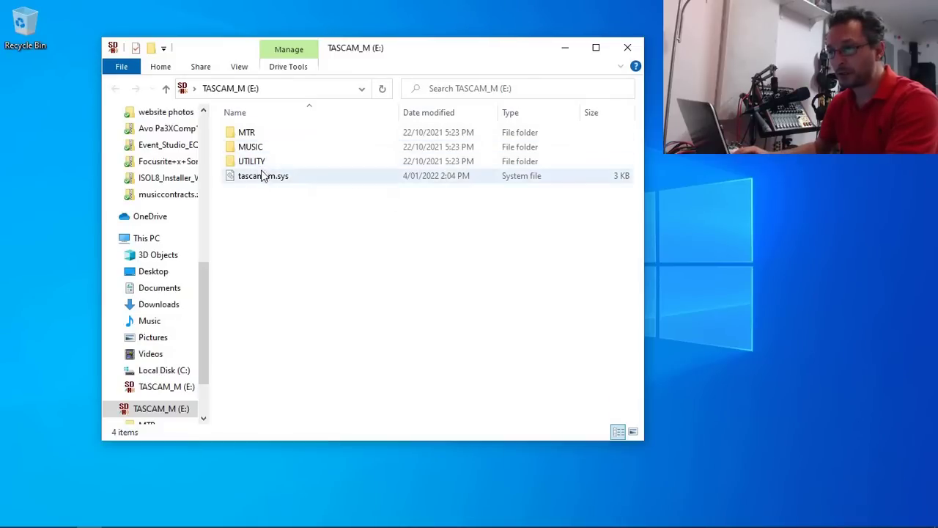
# Step: Look through the contents of the UTILITY and MUSIC folders on the TASCAM_M (E:) drive
pyautogui.doubleClick(234, 164)
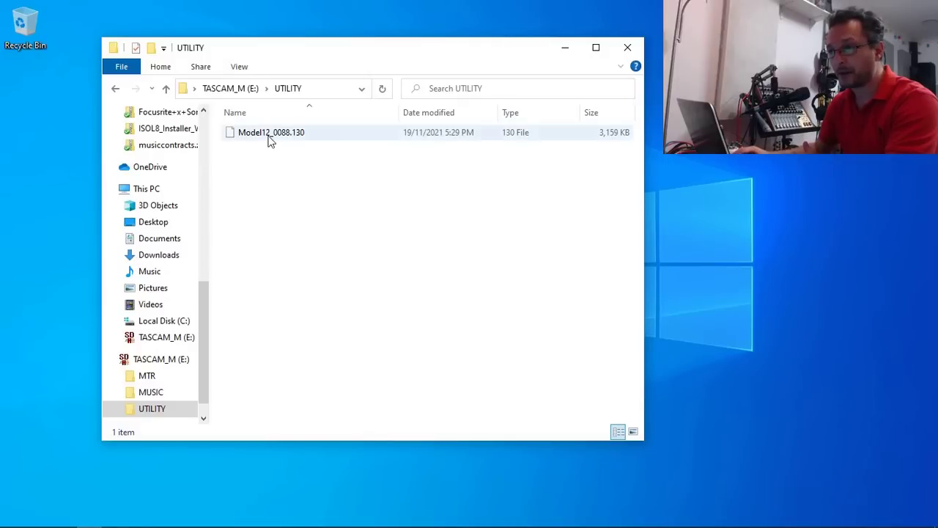
pyautogui.click(232, 90)
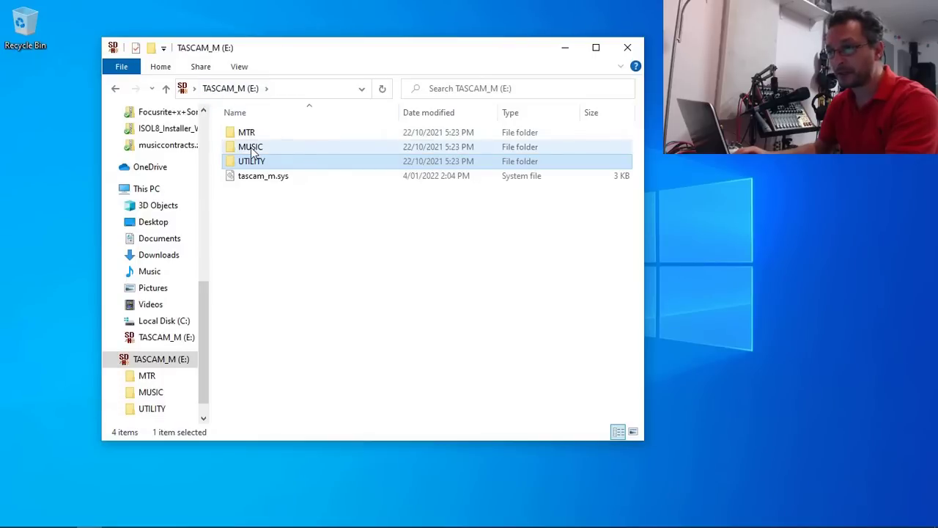
pyautogui.doubleClick(253, 150)
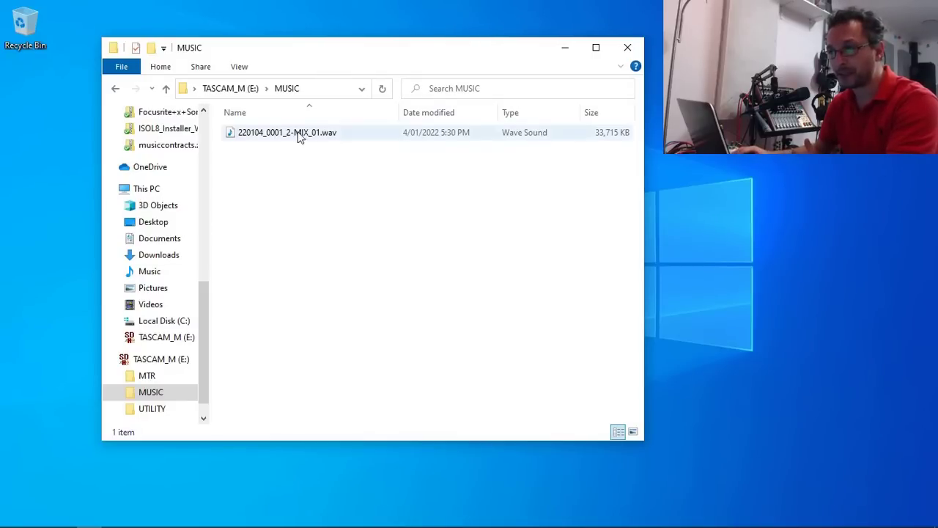
pyautogui.click(286, 133)
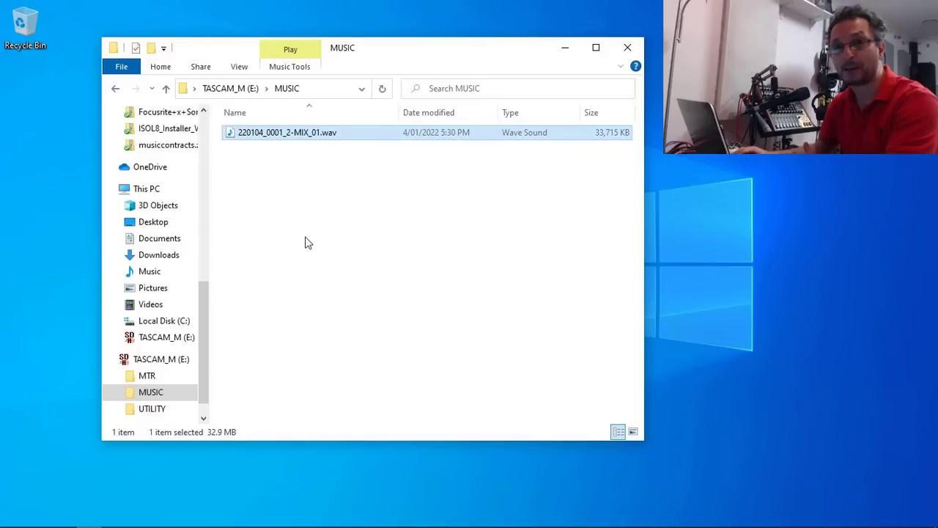
pyautogui.click(231, 88)
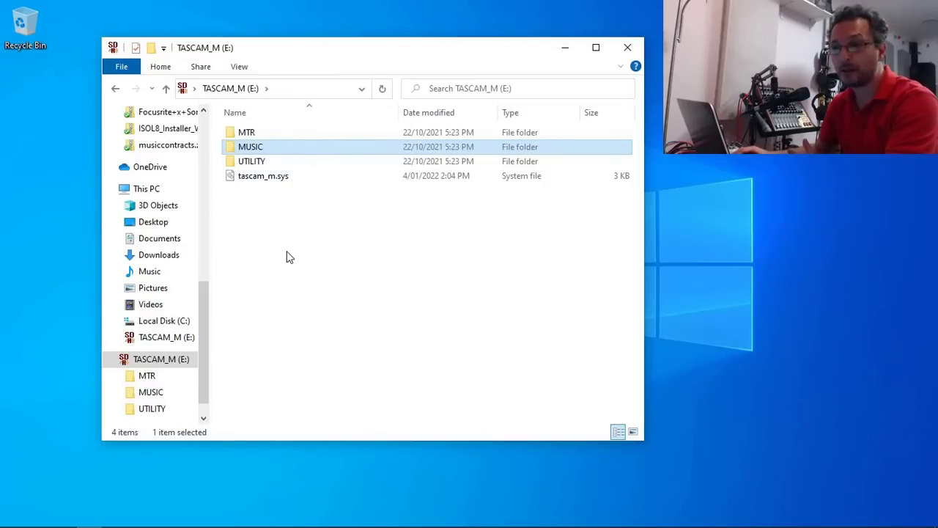
pyautogui.doubleClick(240, 148)
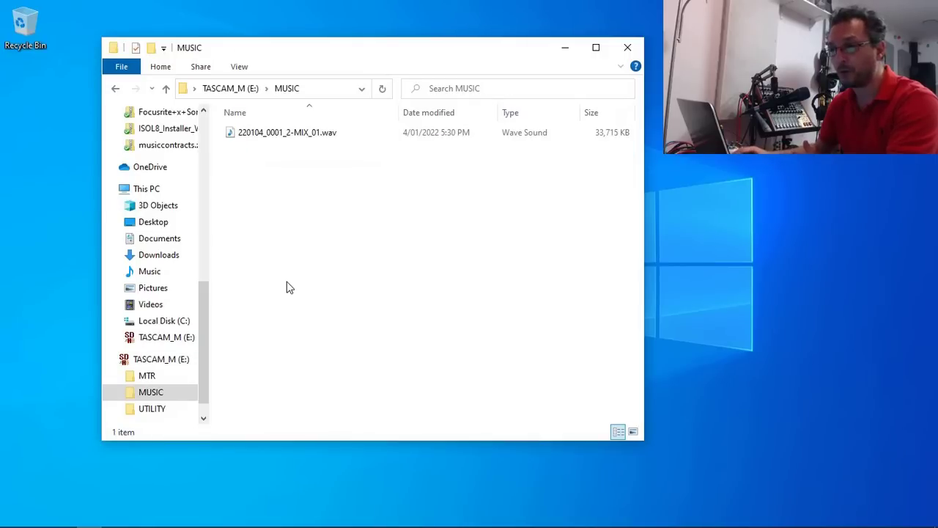
pyautogui.click(229, 89)
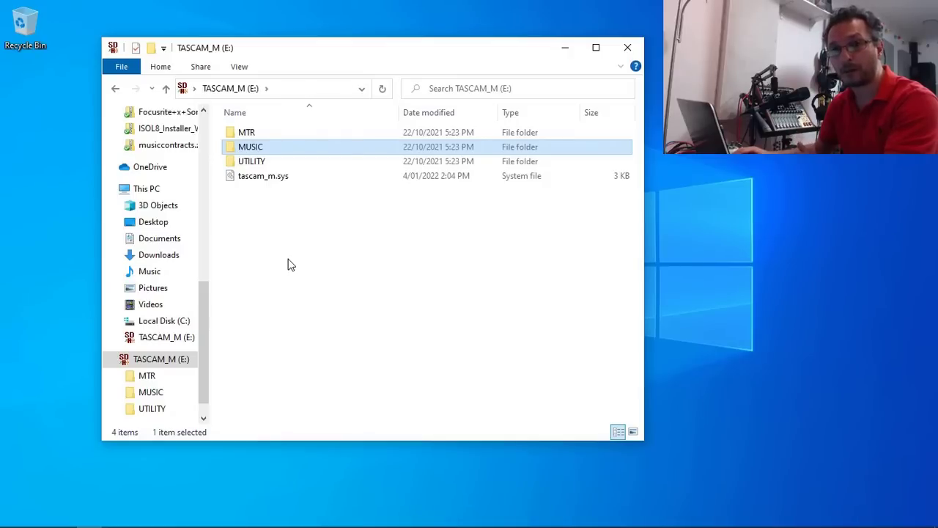
# Step: Open the 220104_0001 song folder inside MTR on the TASCAM_M (E:) drive and review its files
pyautogui.doubleClick(245, 133)
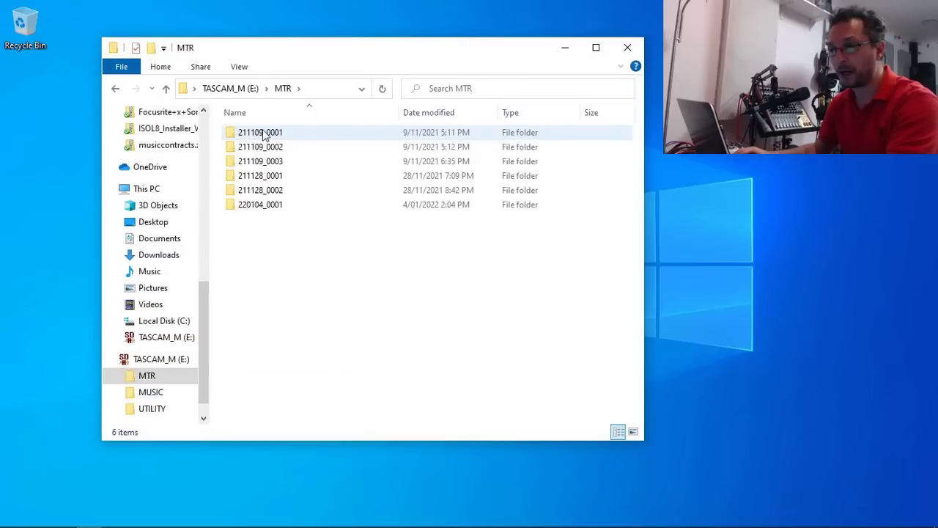
pyautogui.doubleClick(260, 209)
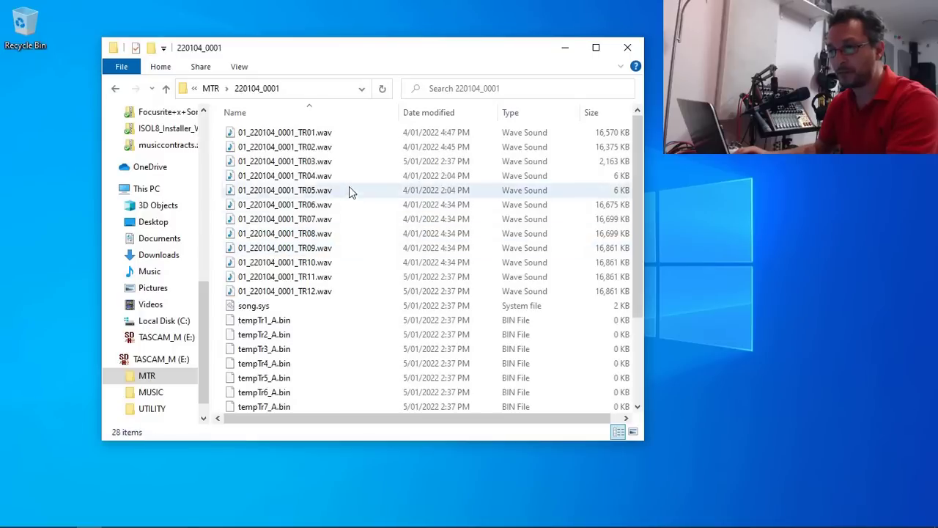
pyautogui.click(310, 291)
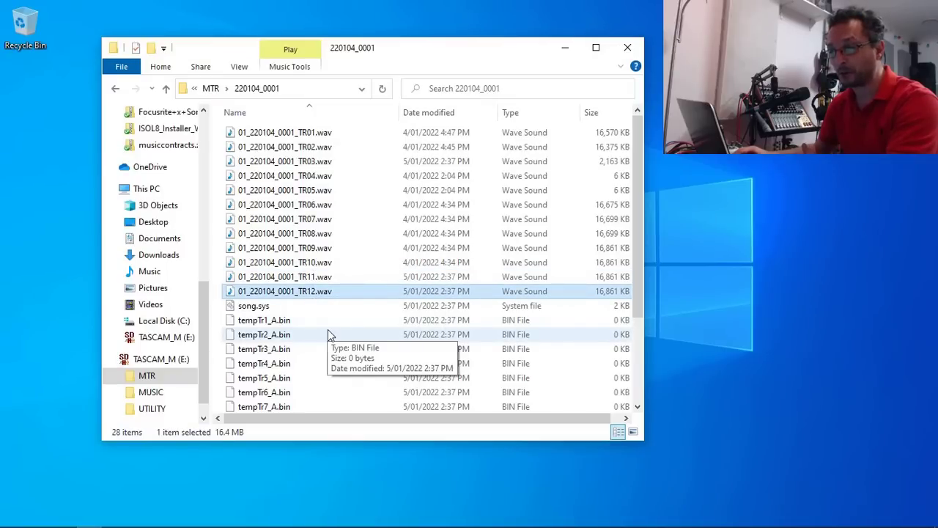
pyautogui.scroll(-3, 328, 334)
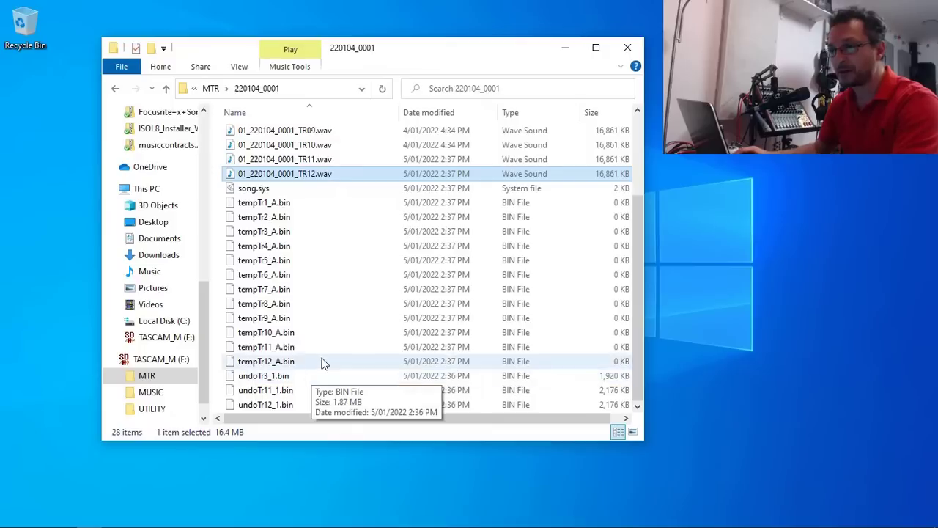
pyautogui.scroll(3, 316, 332)
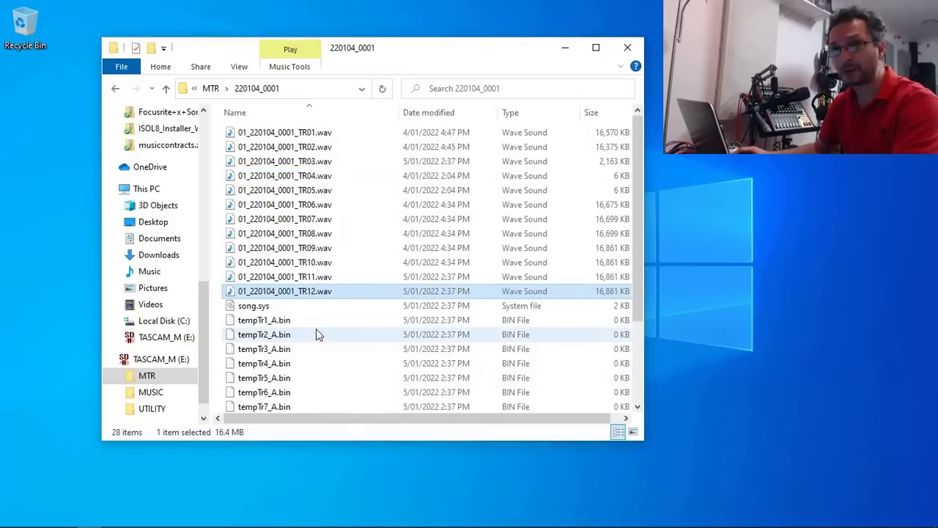
# Step: Copy the track files 01_220104_0001_TR01.wav through TR12.wav into a new desktop folder named Love Set me Free
pyautogui.click(268, 138)
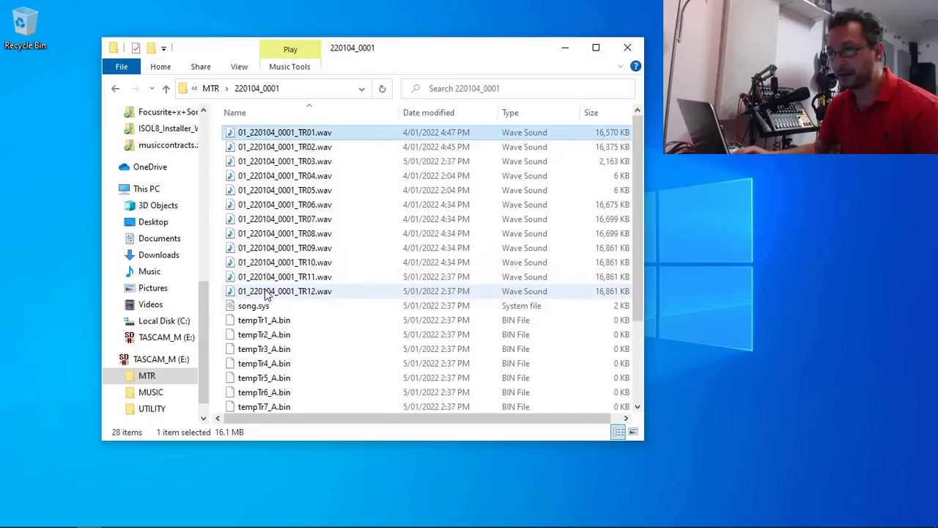
pyautogui.keyDown('shift'); pyautogui.click(266, 292); pyautogui.keyUp('shift')
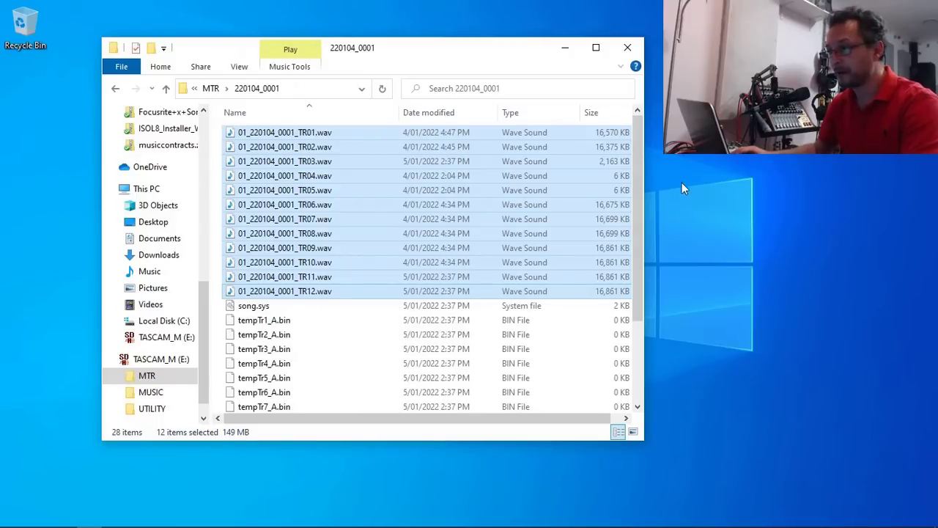
pyautogui.rightClick(687, 156)
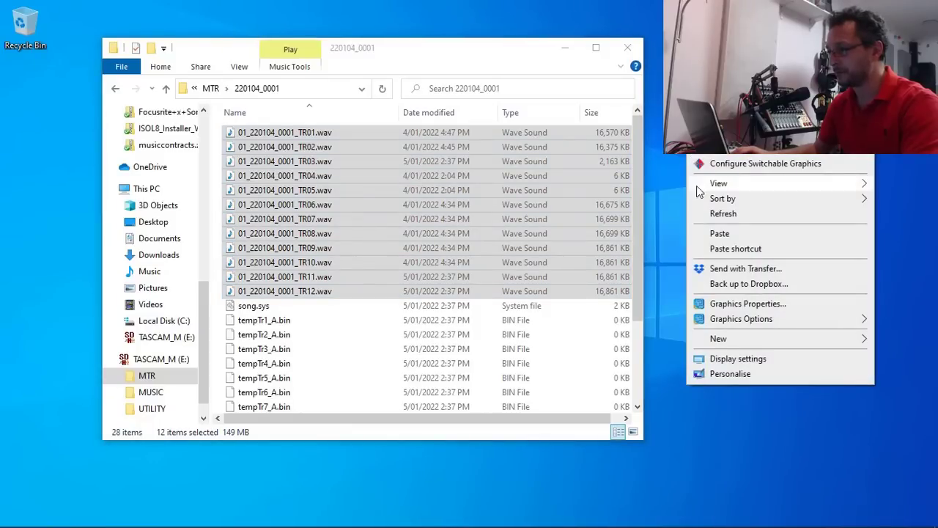
pyautogui.click(719, 233)
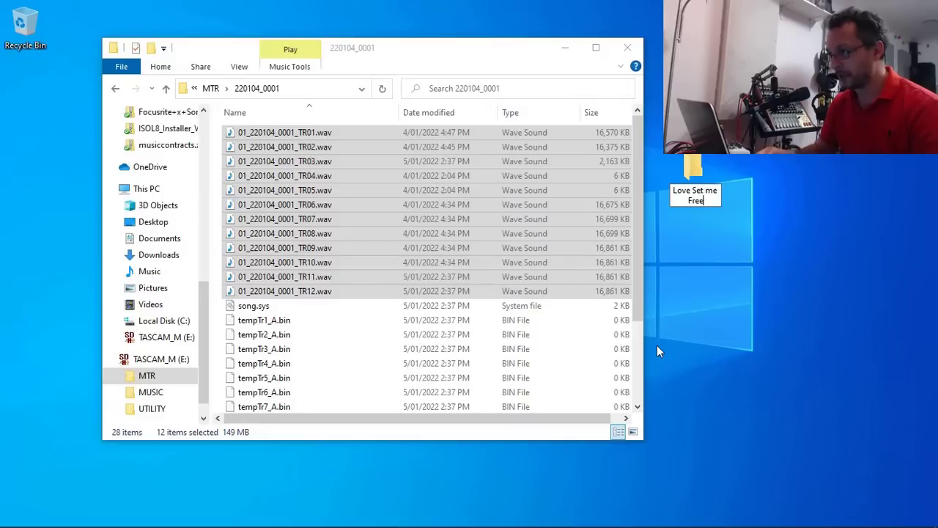
pyautogui.press('Return')
pyautogui.press('Return')
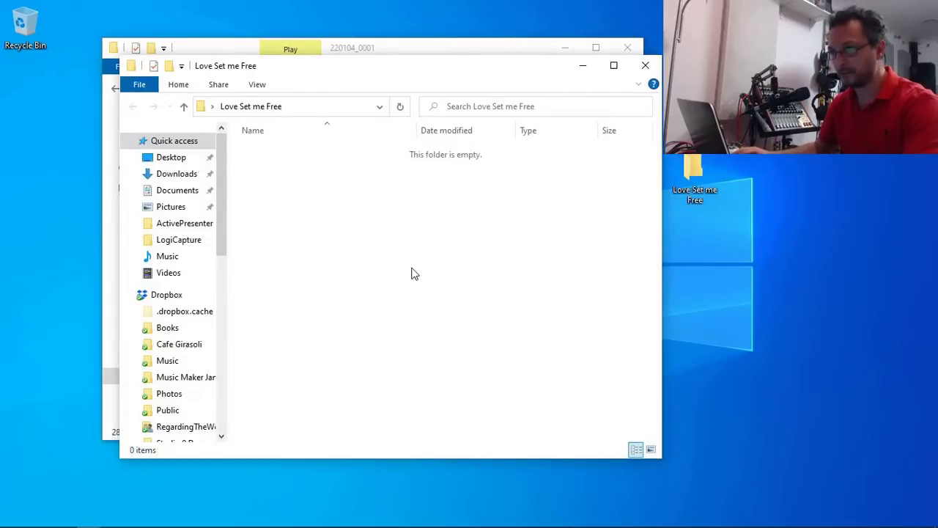
pyautogui.hotkey('ctrl', 'v')
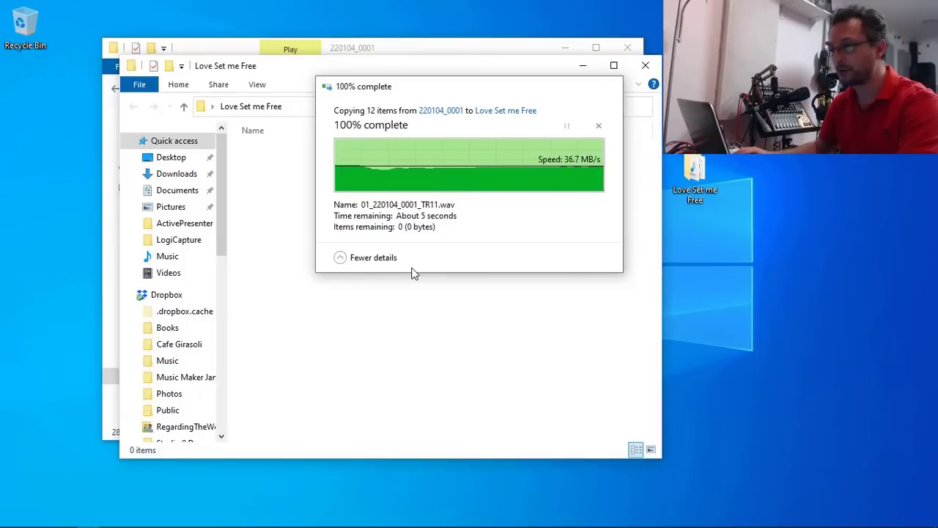
pyautogui.click(363, 334)
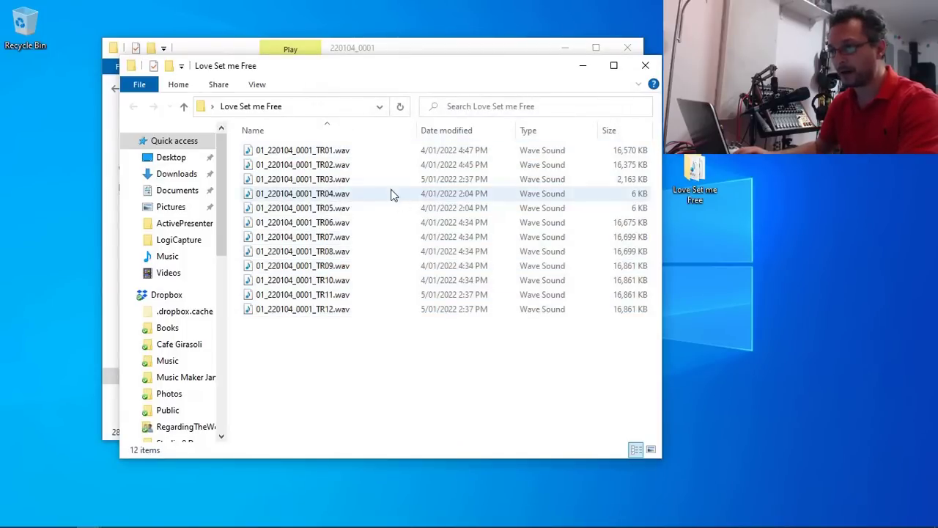
# Step: Close the 220104_0001 source folder window and reposition the Love Set me Free window on the desktop
pyautogui.moveTo(369, 78); pyautogui.dragTo(443, 144)
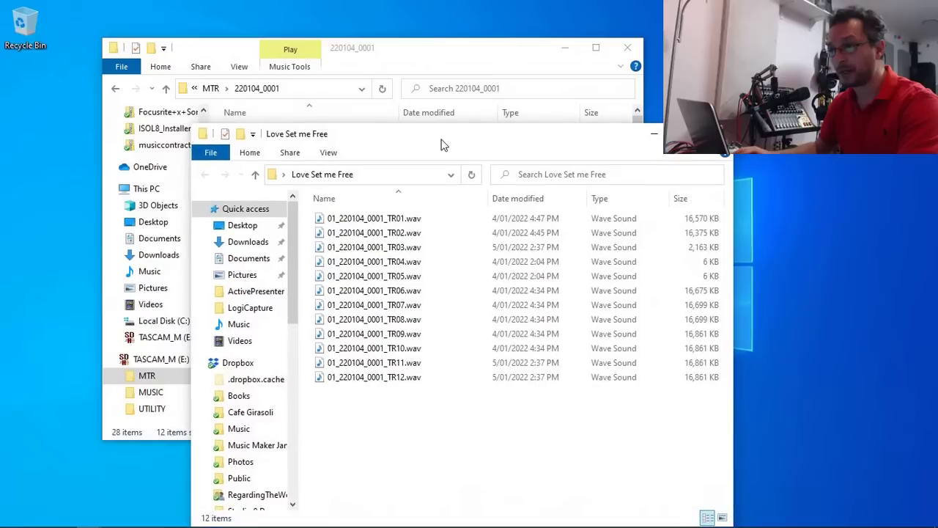
pyautogui.click(452, 67)
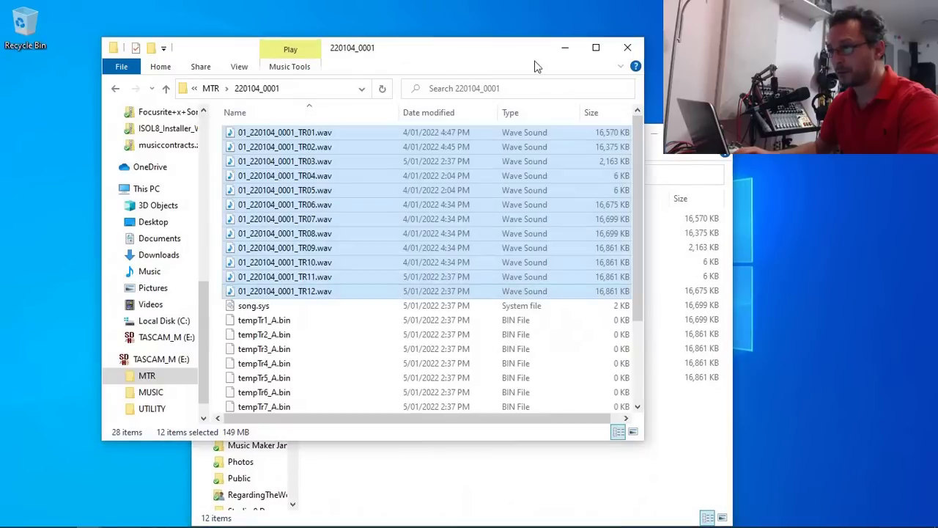
pyautogui.click(628, 47)
pyautogui.moveTo(570, 139); pyautogui.dragTo(579, 65)
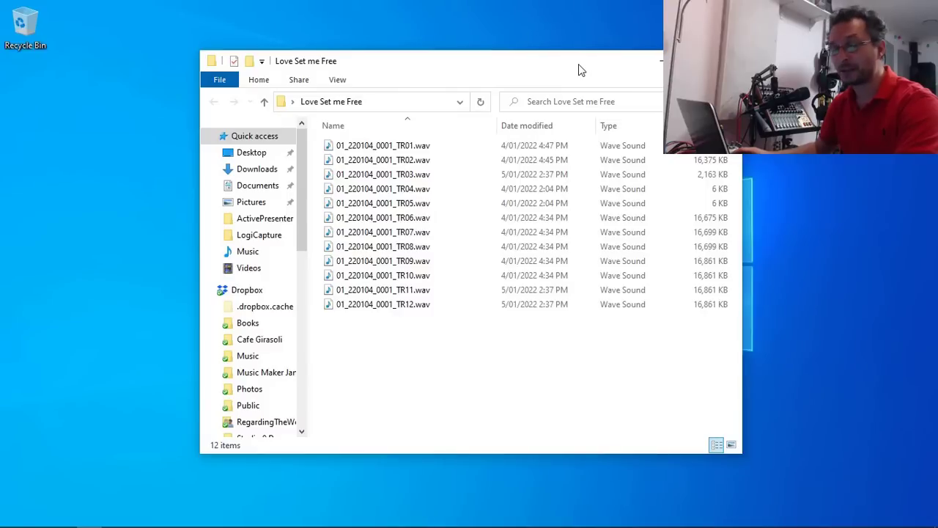
pyautogui.moveTo(579, 64); pyautogui.dragTo(710, 66)
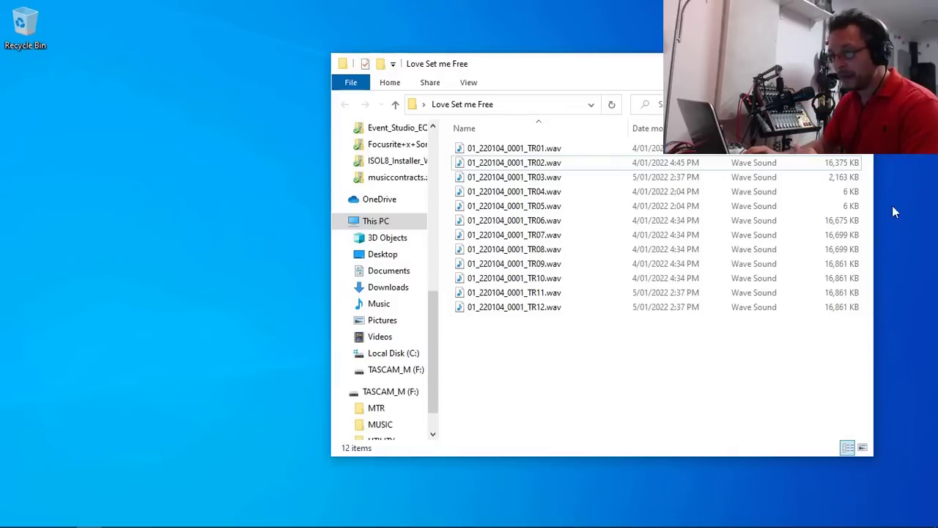
# Step: Open the TASCAM_M (F:) drive in a separate window, view the song folders in MTR, and return to the Love Set me Free window
pyautogui.moveTo(434, 349); pyautogui.dragTo(431, 361)
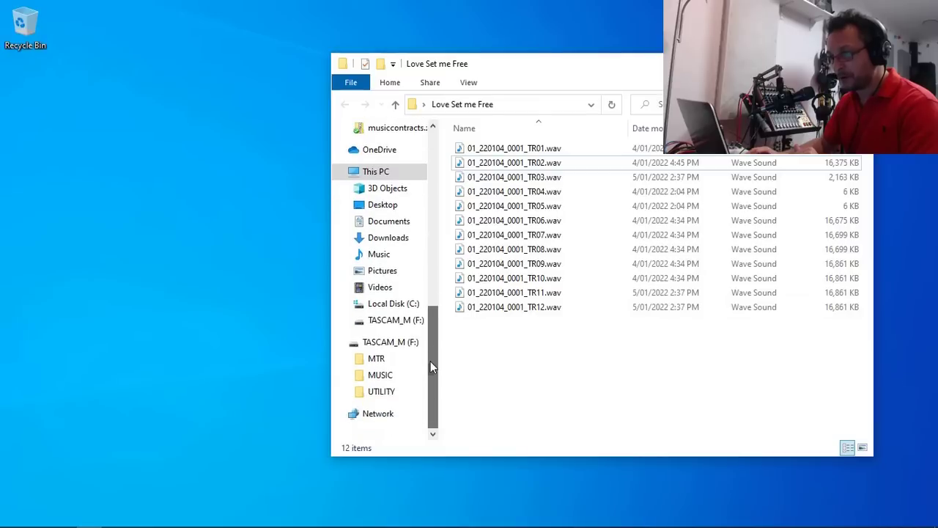
pyautogui.middleClick(387, 328)
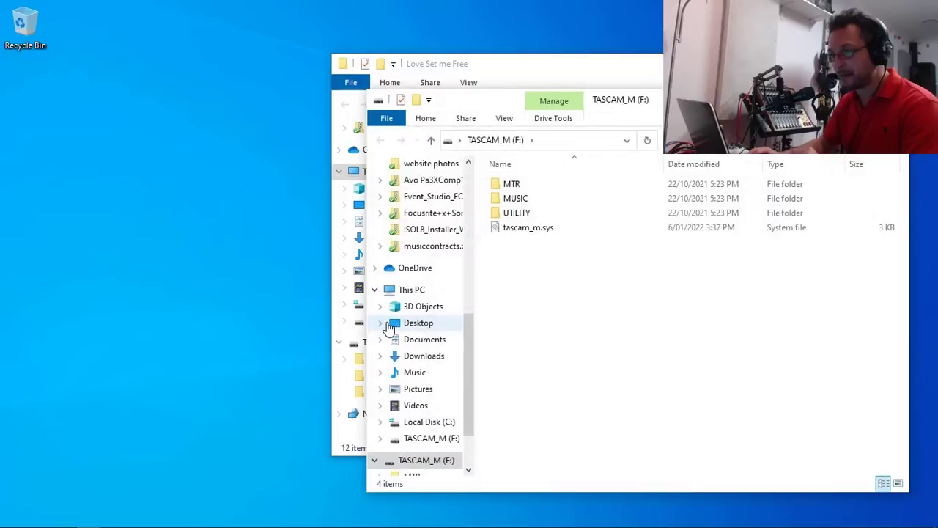
pyautogui.moveTo(689, 102); pyautogui.dragTo(596, 110)
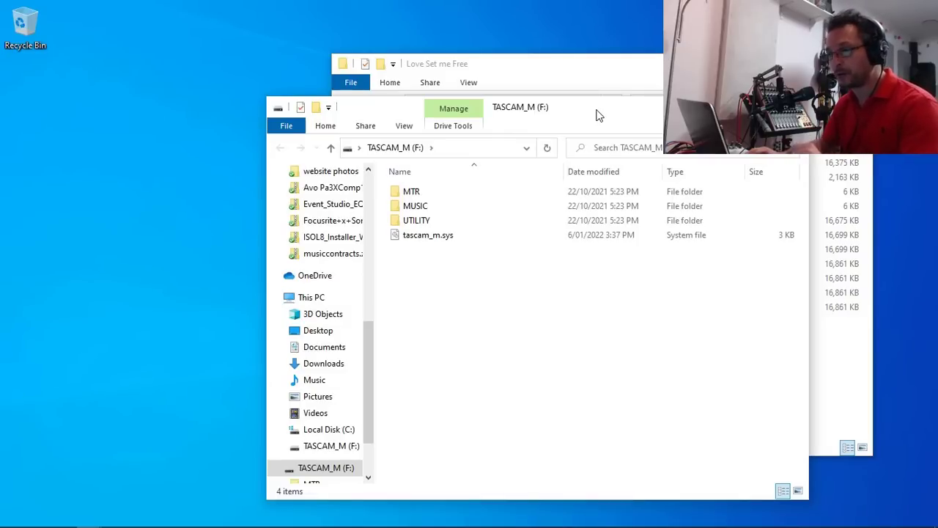
pyautogui.doubleClick(411, 191)
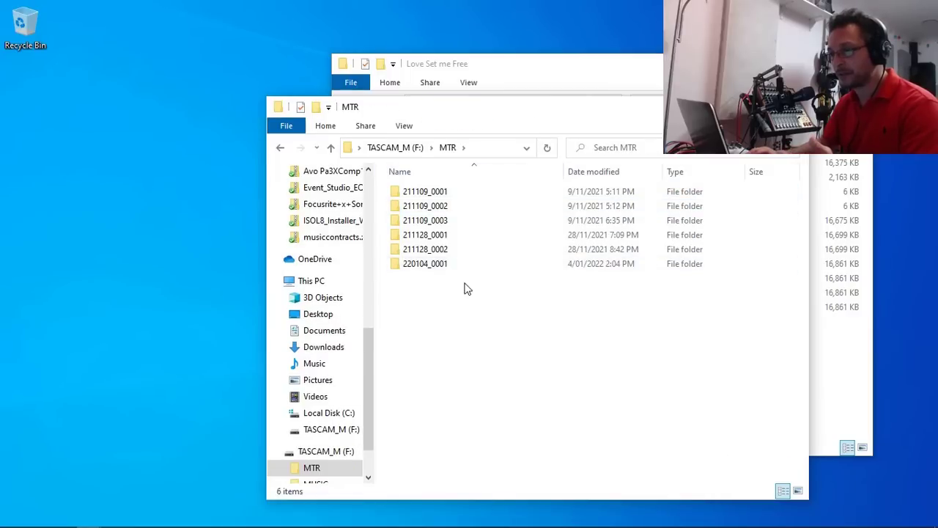
pyautogui.moveTo(423, 271)
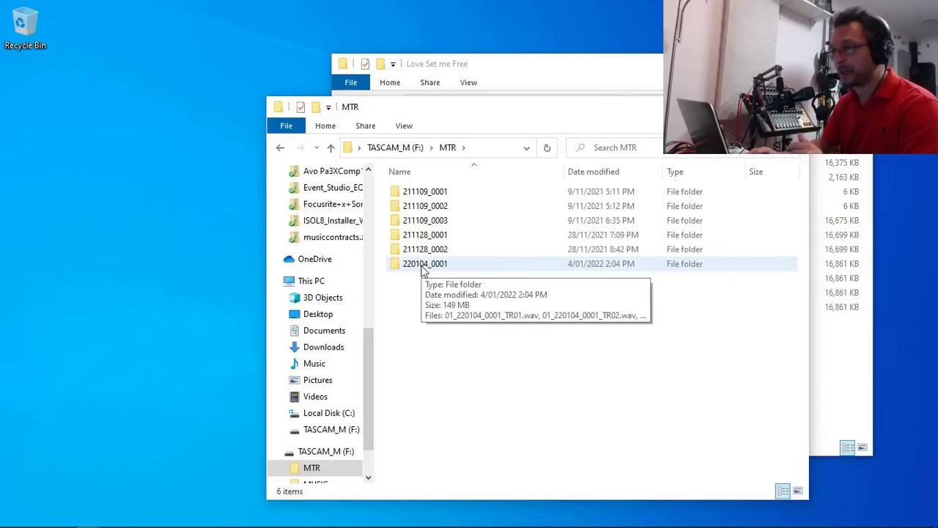
pyautogui.hotkey('alt', 'Tab')
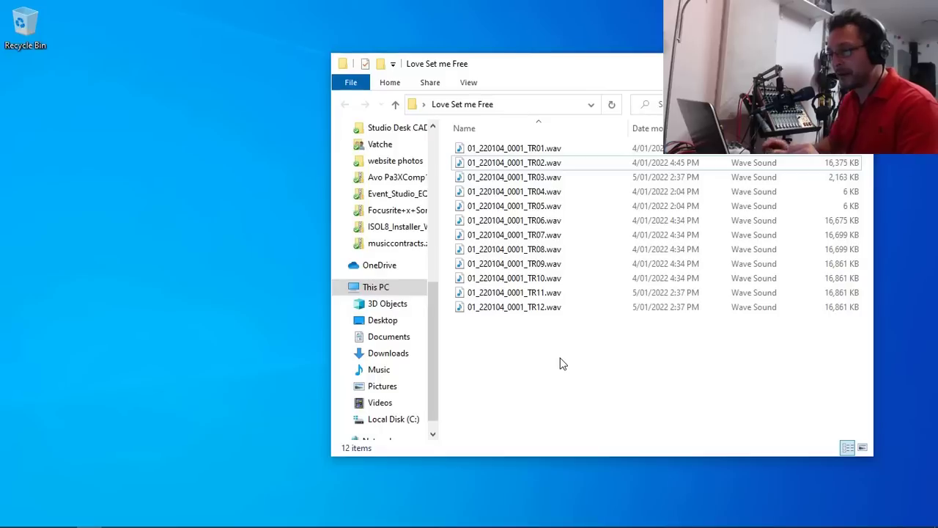
pyautogui.scroll(-1, 433, 385)
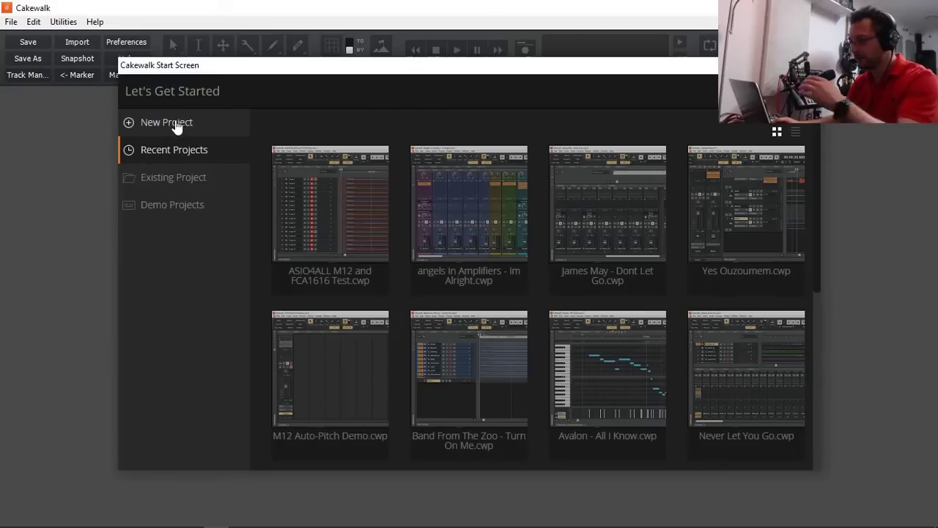
# Step: Switch to Cakewalk and create a new project from the Empty Project template
pyautogui.click(176, 125)
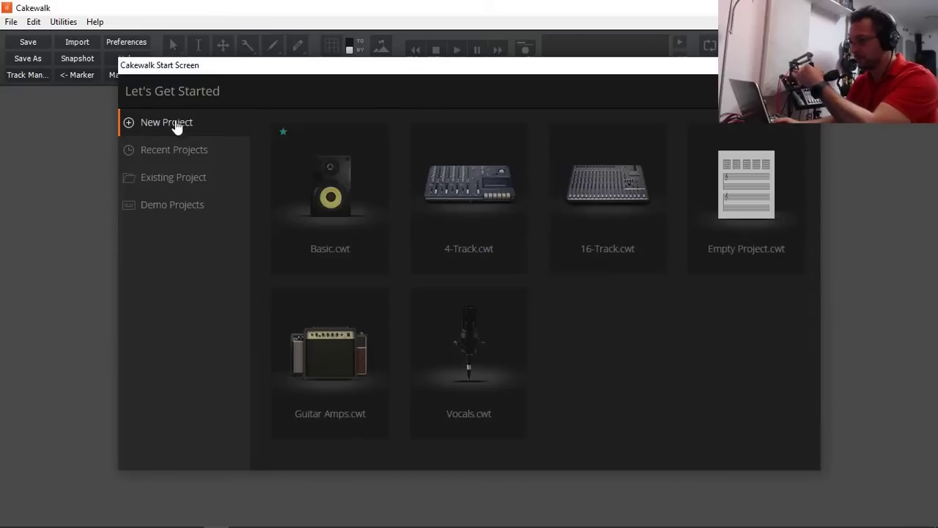
pyautogui.click(741, 206)
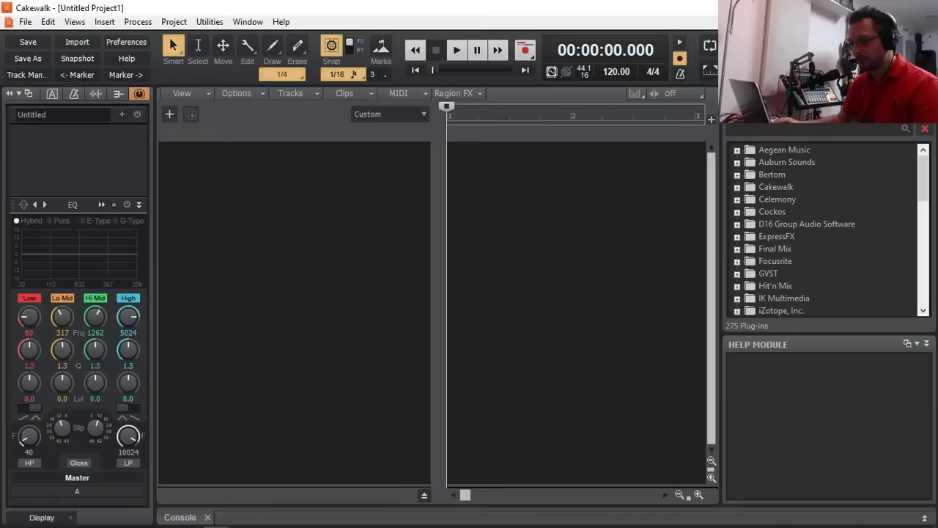
# Step: Bring the Love Set me Free folder in front of the Cakewalk project and look over its track WAV files
pyautogui.click(88, 522)
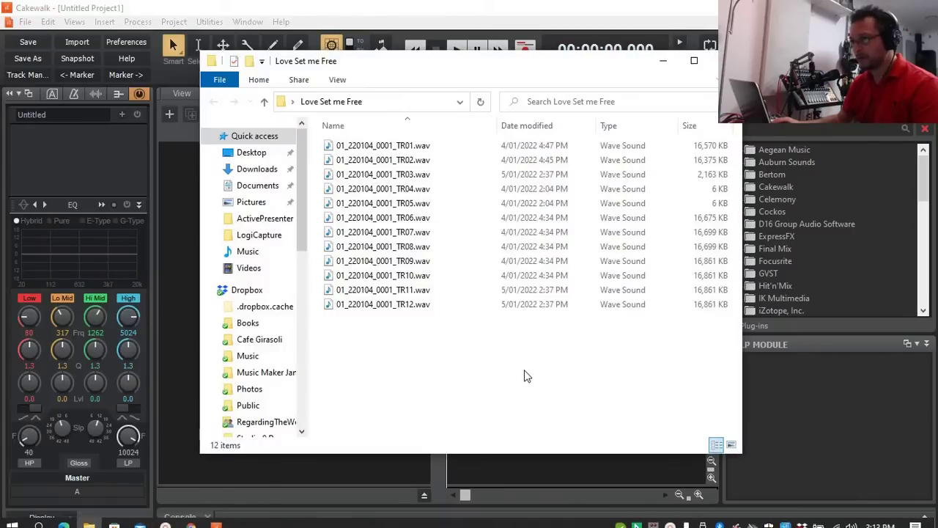
pyautogui.moveTo(418, 69); pyautogui.dragTo(489, 85)
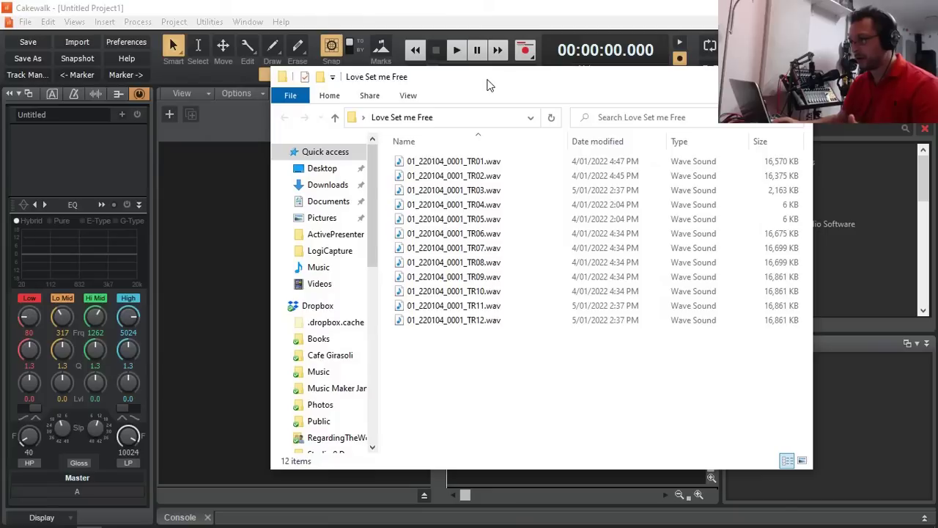
pyautogui.click(476, 162)
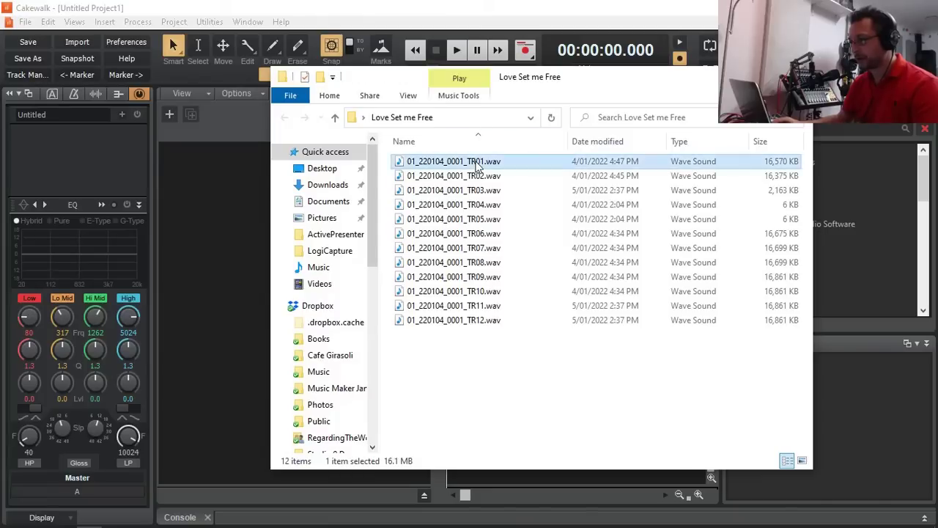
pyautogui.click(476, 177)
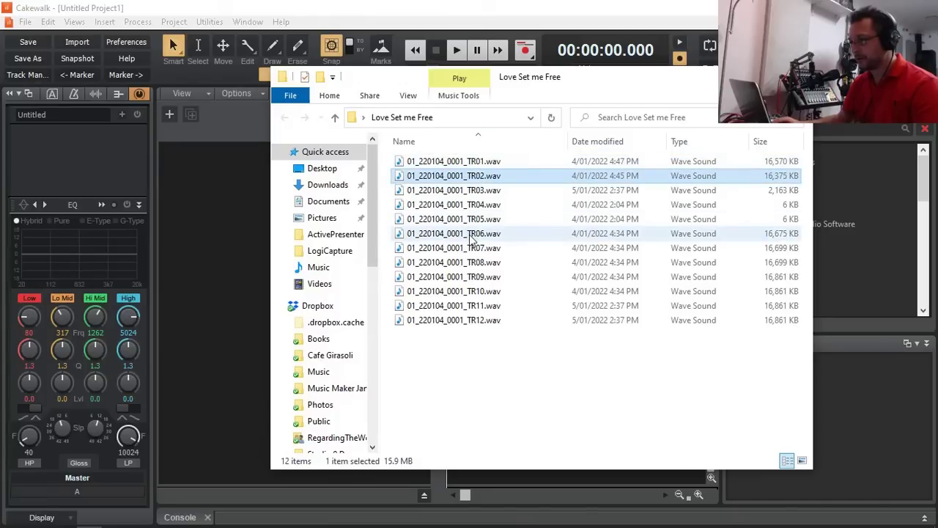
pyautogui.click(467, 235)
pyautogui.click(467, 249)
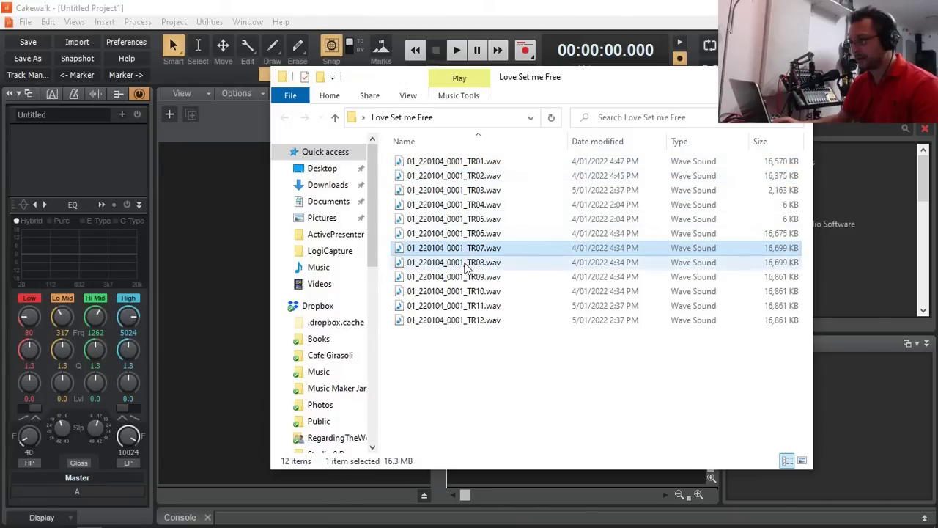
pyautogui.click(468, 263)
pyautogui.click(470, 278)
pyautogui.click(473, 294)
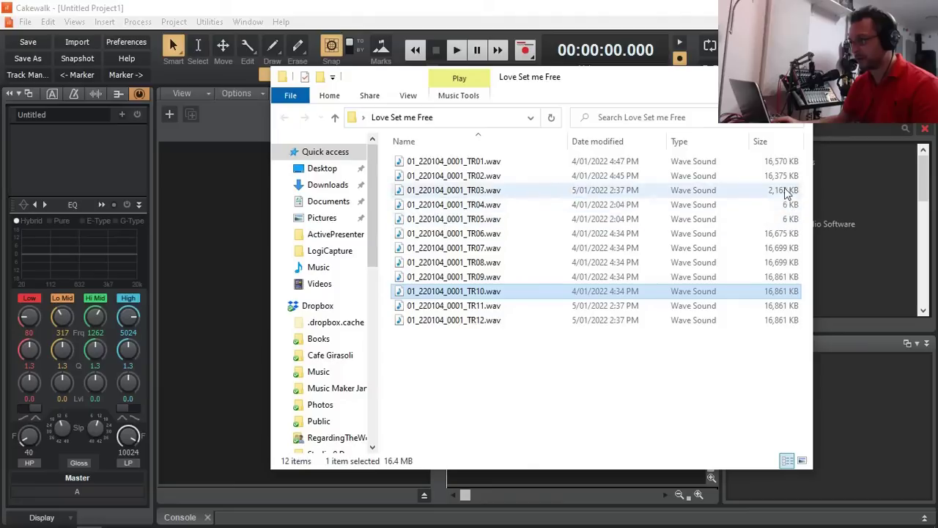
pyautogui.click(442, 164)
# Step: Add 01_220104_0001_TR09.wav and 01_220104_0001_TR10.wav from the folder to the empty project as new tracks
pyautogui.moveTo(593, 89); pyautogui.dragTo(654, 77)
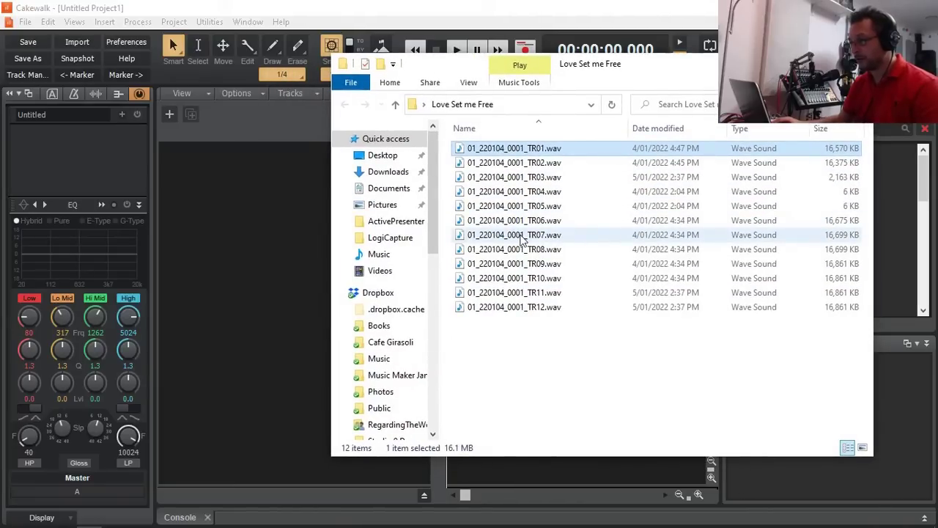
pyautogui.click(511, 278)
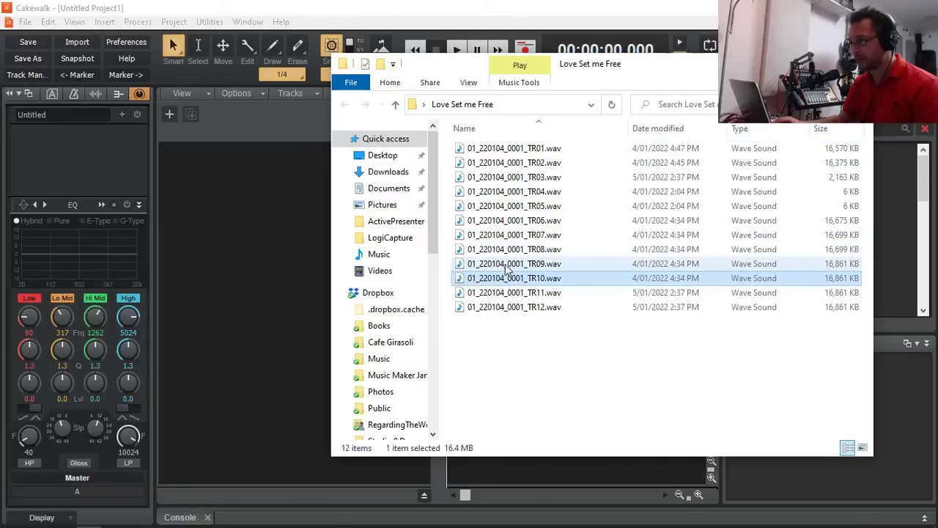
pyautogui.keyDown('ctrl'); pyautogui.click(507, 266); pyautogui.keyUp('ctrl')
pyautogui.moveTo(515, 272); pyautogui.dragTo(193, 214)
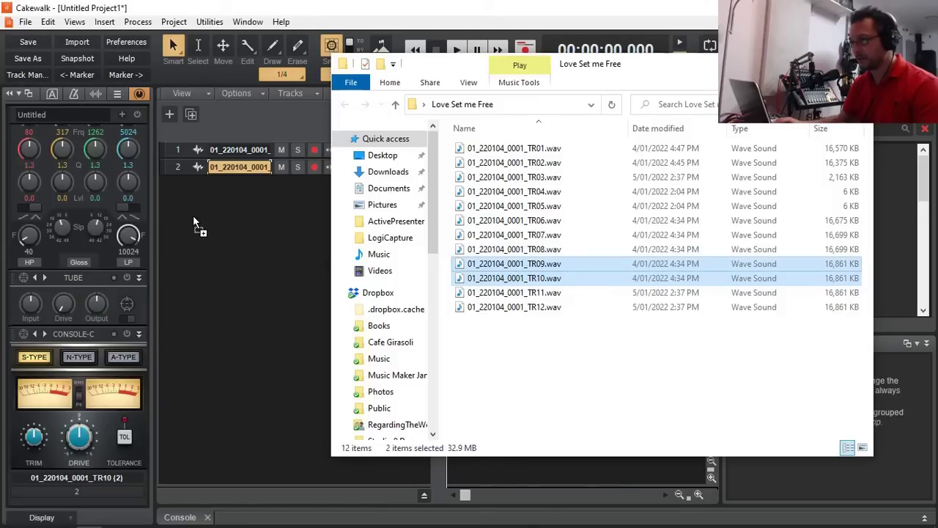
# Step: Add the TR07, TR08 and TR06 WAV files to the project as new tracks below the existing ones
pyautogui.click(511, 236)
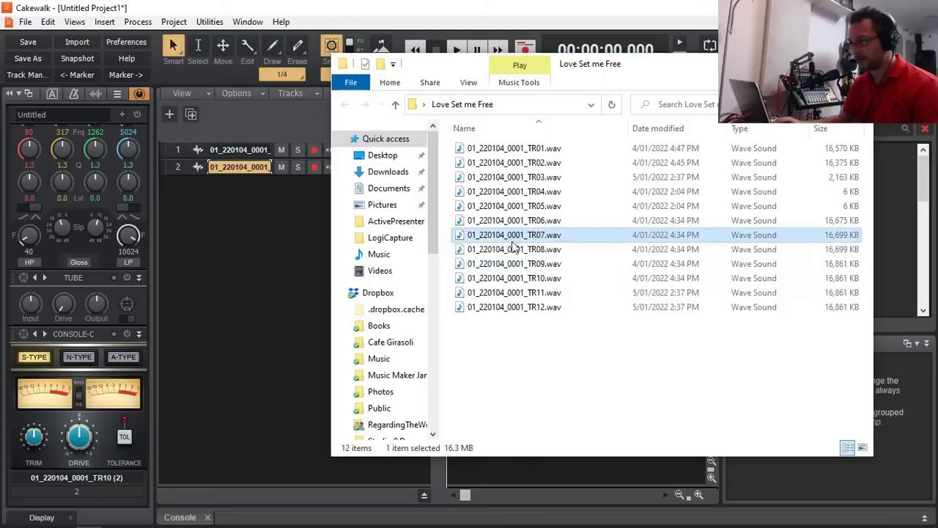
pyautogui.keyDown('shift'); pyautogui.click(518, 251); pyautogui.keyUp('shift')
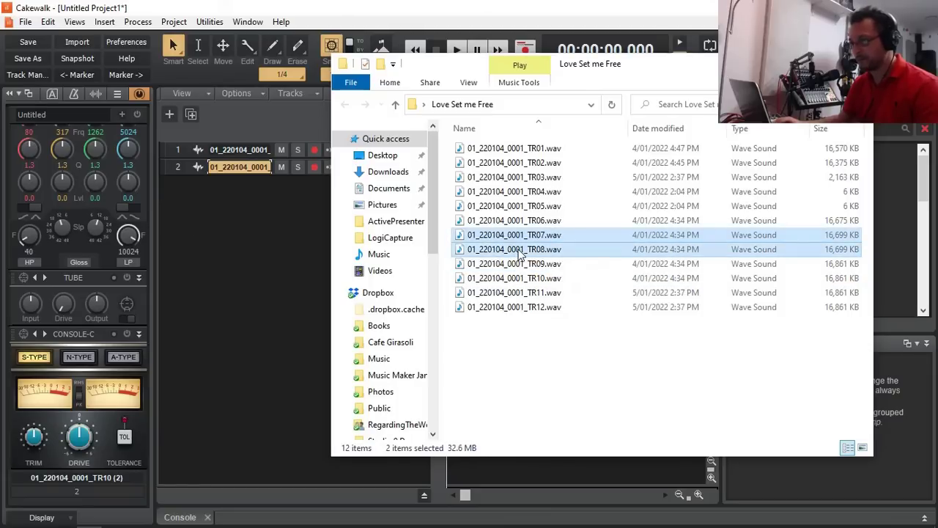
pyautogui.moveTo(519, 253); pyautogui.dragTo(206, 269)
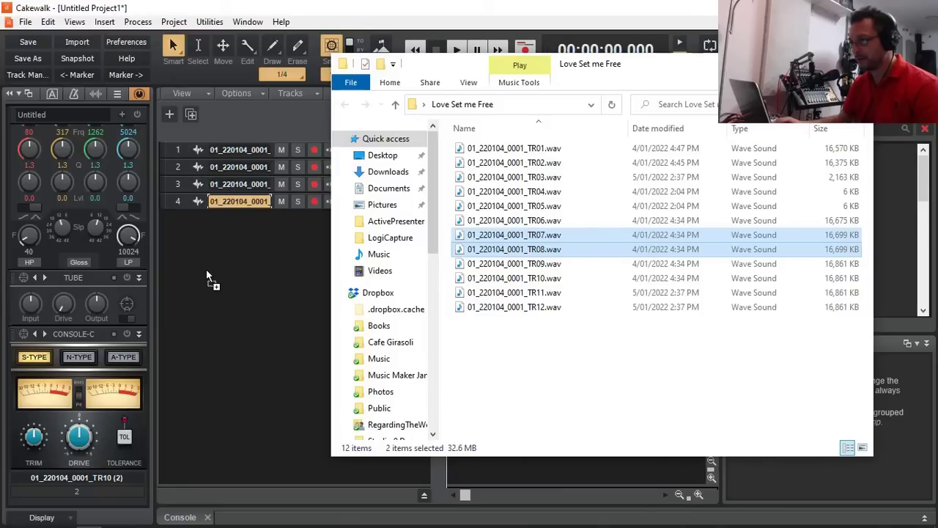
pyautogui.click(491, 221)
pyautogui.moveTo(492, 228); pyautogui.dragTo(268, 258)
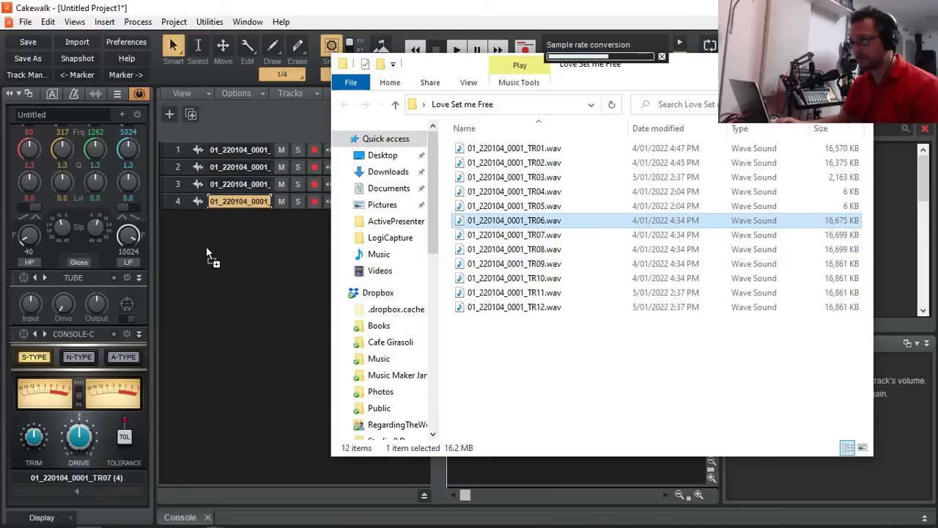
# Step: Add the TR01 and TR02 WAV files as the last tracks and return to the Cakewalk project
pyautogui.click(490, 150)
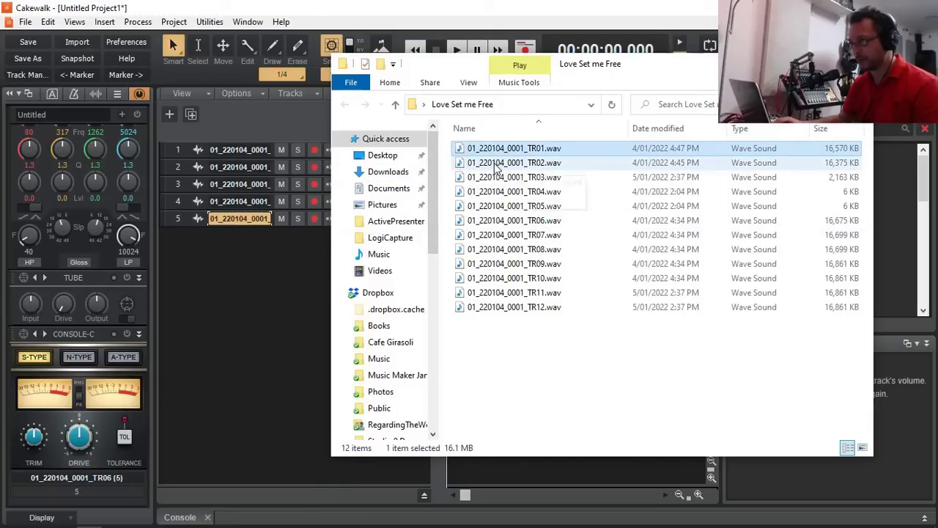
pyautogui.keyDown('shift'); pyautogui.click(495, 166); pyautogui.keyUp('shift')
pyautogui.moveTo(495, 168); pyautogui.dragTo(210, 291)
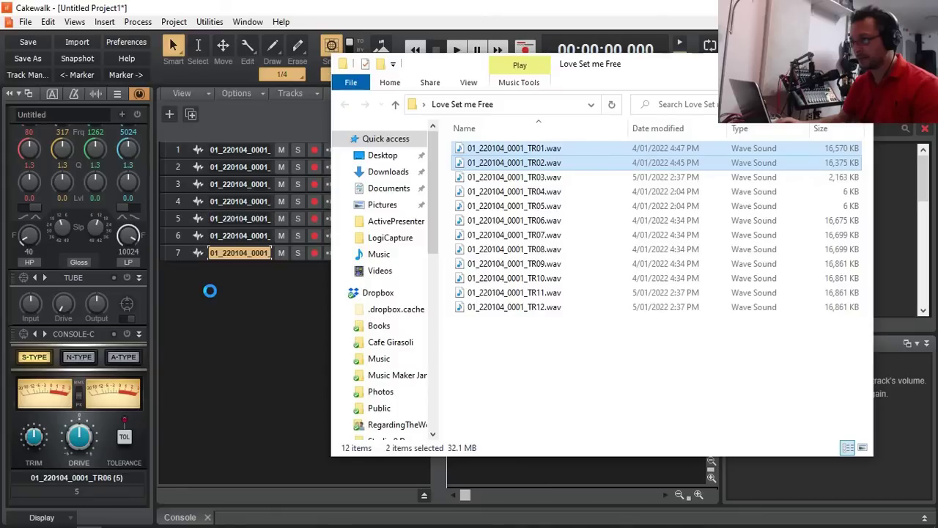
pyautogui.click(218, 302)
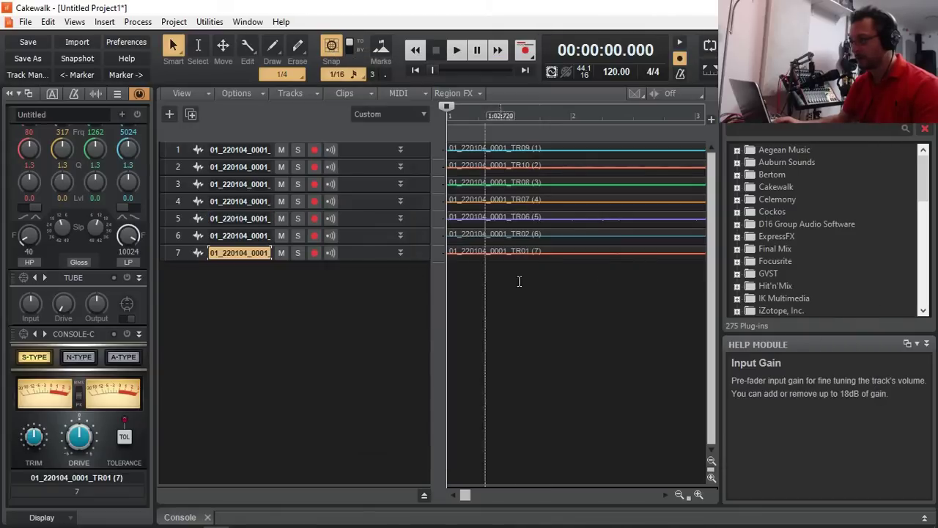
# Step: Collapse the Browser and Inspector and fit the full length of the imported clips in the track view
pyautogui.click(728, 132)
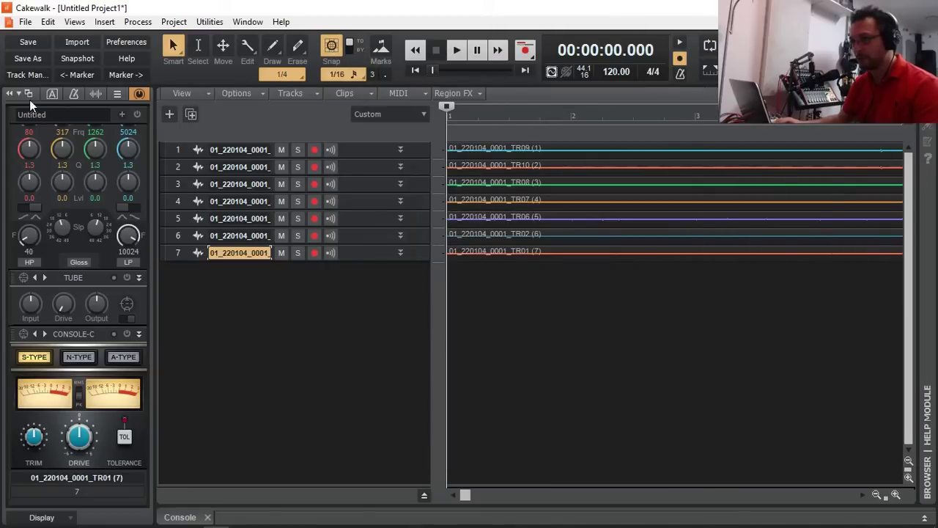
pyautogui.click(9, 93)
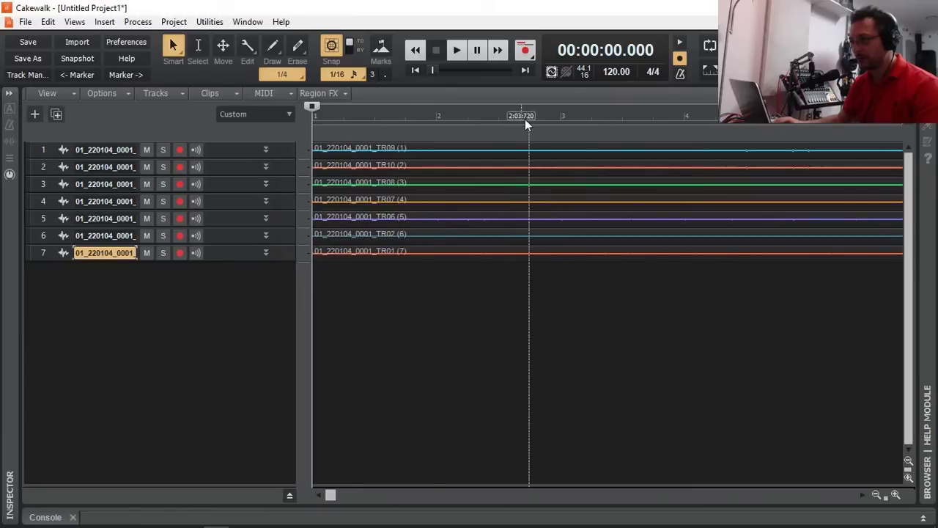
pyautogui.moveTo(524, 100); pyautogui.dragTo(516, 115)
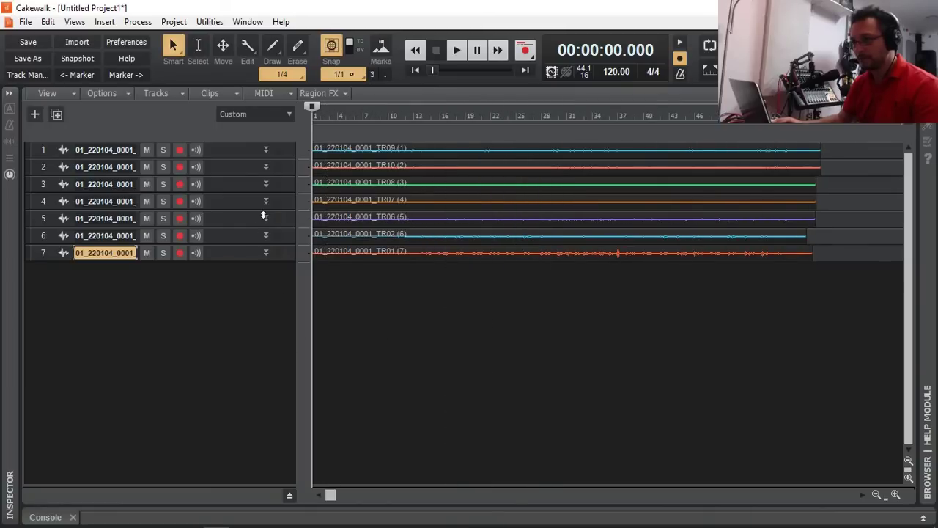
pyautogui.moveTo(220, 157); pyautogui.dragTo(207, 266)
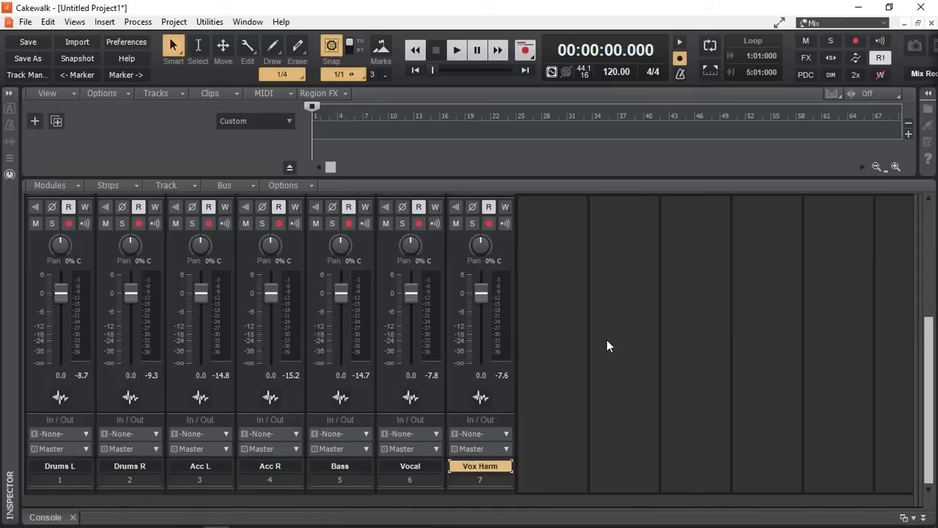
# Step: Play the song from the start and lower the Bass track's volume to -3.3 dB
pyautogui.press('space')
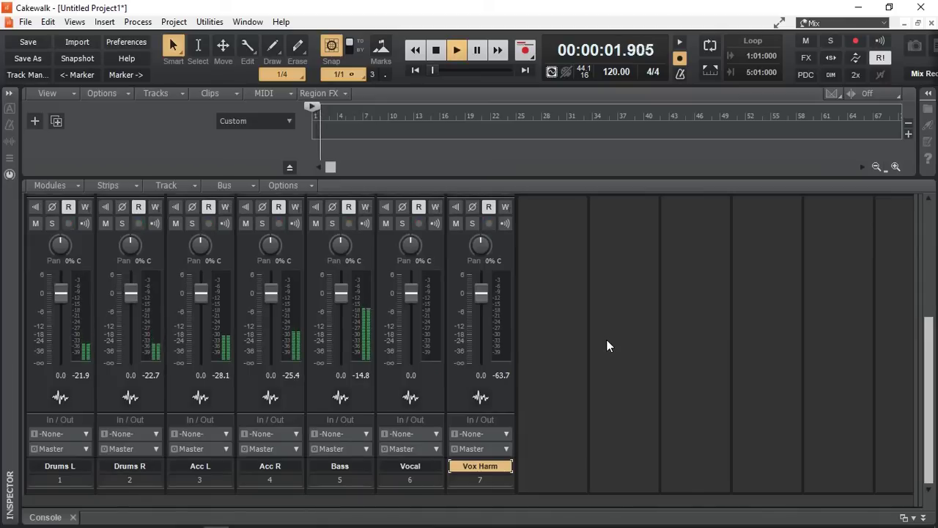
pyautogui.moveTo(339, 293); pyautogui.dragTo(339, 298)
pyautogui.moveTo(339, 295); pyautogui.dragTo(341, 304)
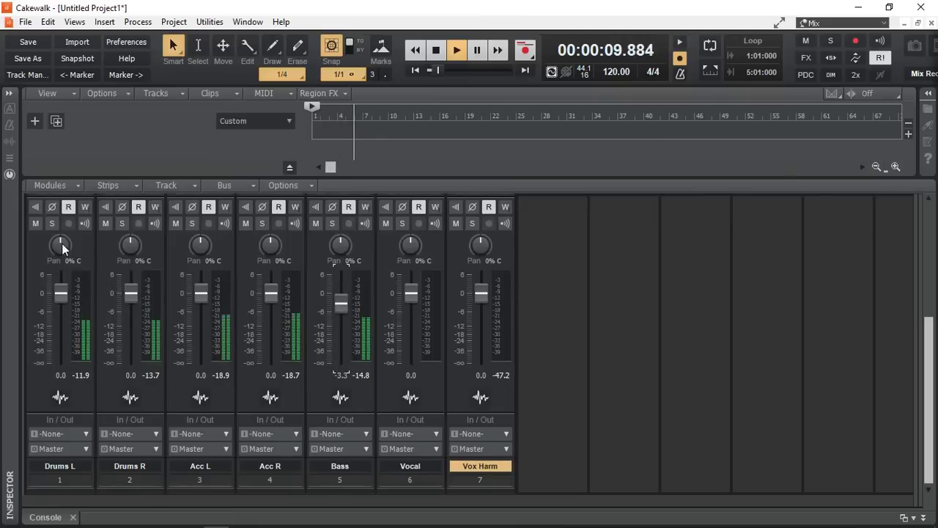
# Step: Pan Drums L and Acc L to 100% left, and Drums R and Acc R to 100% right
pyautogui.moveTo(59, 245); pyautogui.dragTo(61, 244)
pyautogui.moveTo(130, 245); pyautogui.dragTo(131, 242)
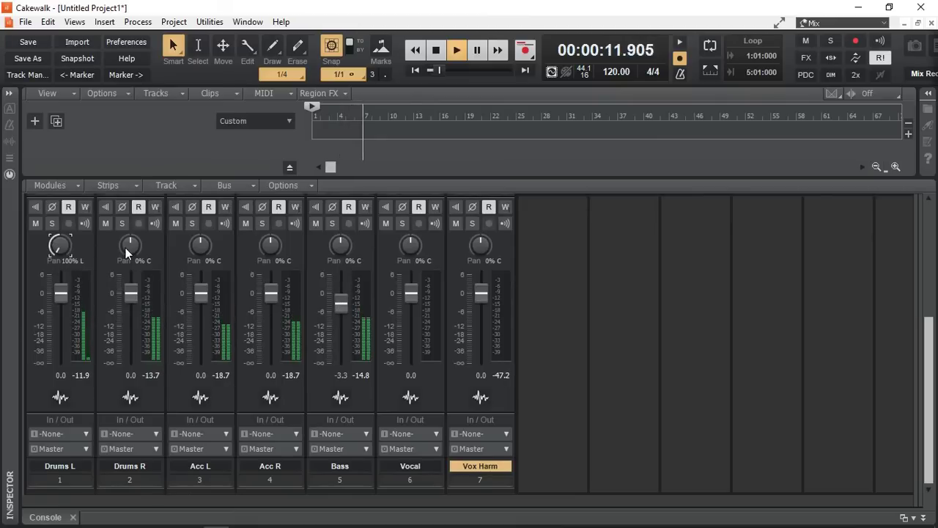
pyautogui.moveTo(199, 245); pyautogui.dragTo(199, 244)
pyautogui.moveTo(269, 246); pyautogui.dragTo(267, 253)
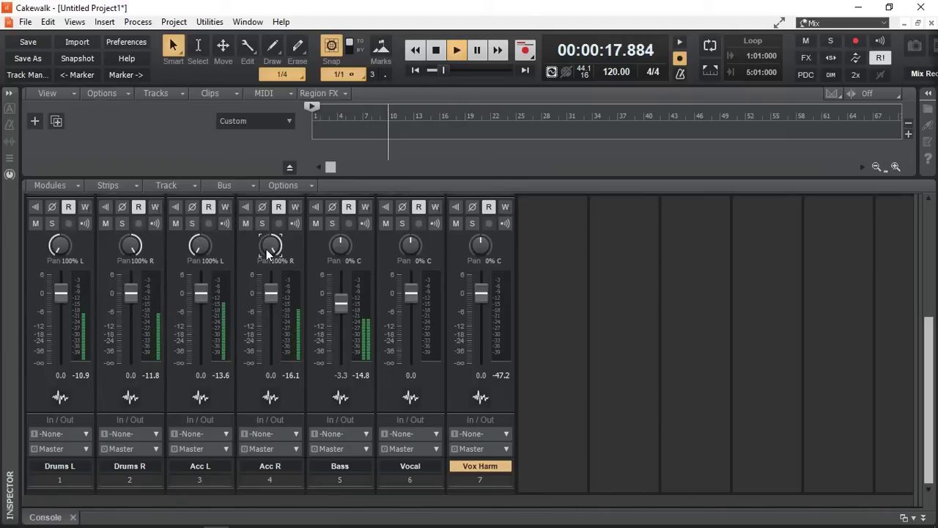
# Step: Set the Bass volume to -3.1 dB and the Vocal volume to -2.4 dB, and stop playback
pyautogui.click(341, 305)
pyautogui.scroll(2, 340, 305)
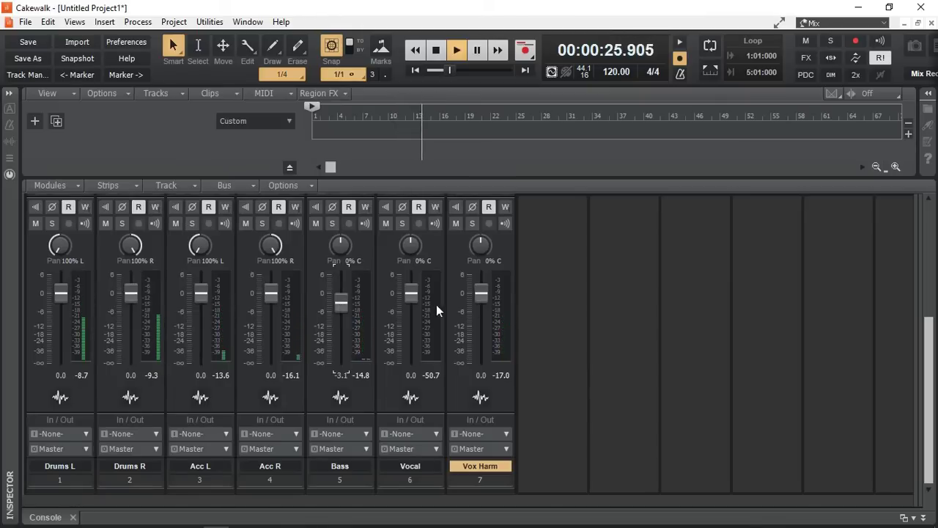
pyautogui.scroll(-10, 412, 297)
pyautogui.scroll(-13, 411, 297)
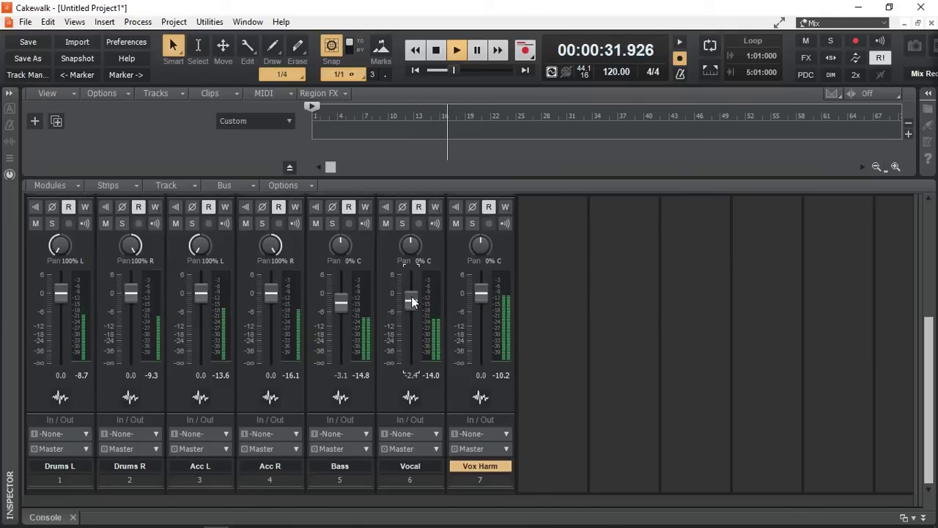
pyautogui.press('space')
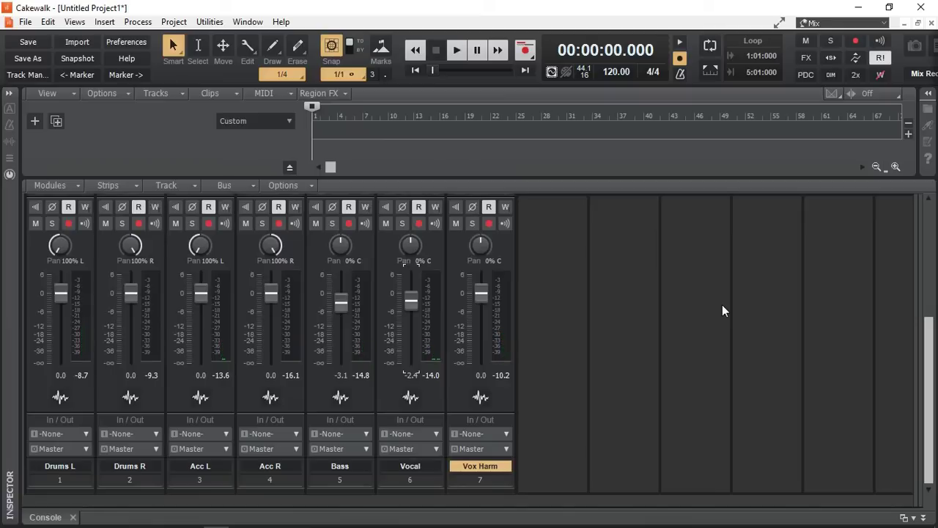
pyautogui.click(77, 382)
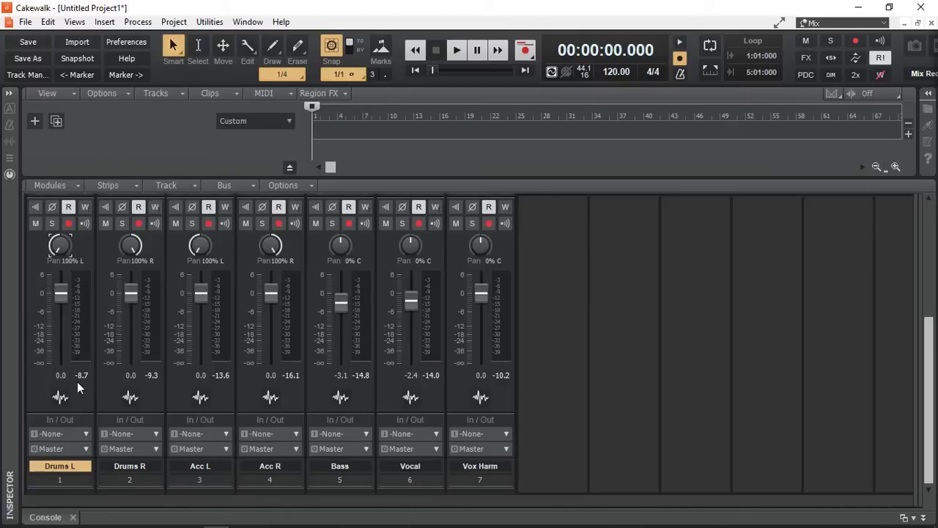
pyautogui.click(147, 392)
pyautogui.click(221, 396)
pyautogui.click(290, 395)
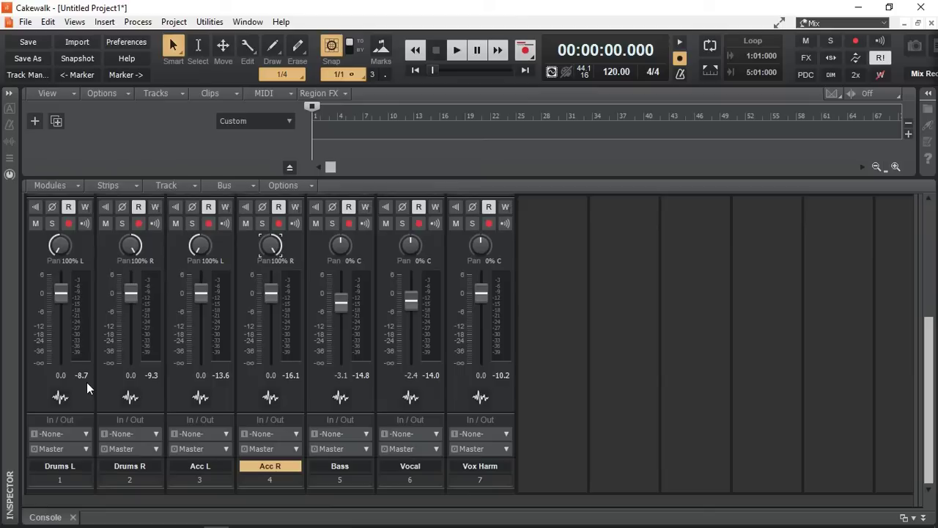
# Step: Select the Drums L and Drums R tracks and bounce to a new stereo track 8 with Entire Mix as the source category
pyautogui.moveTo(65, 473); pyautogui.dragTo(137, 481)
pyautogui.click(181, 96)
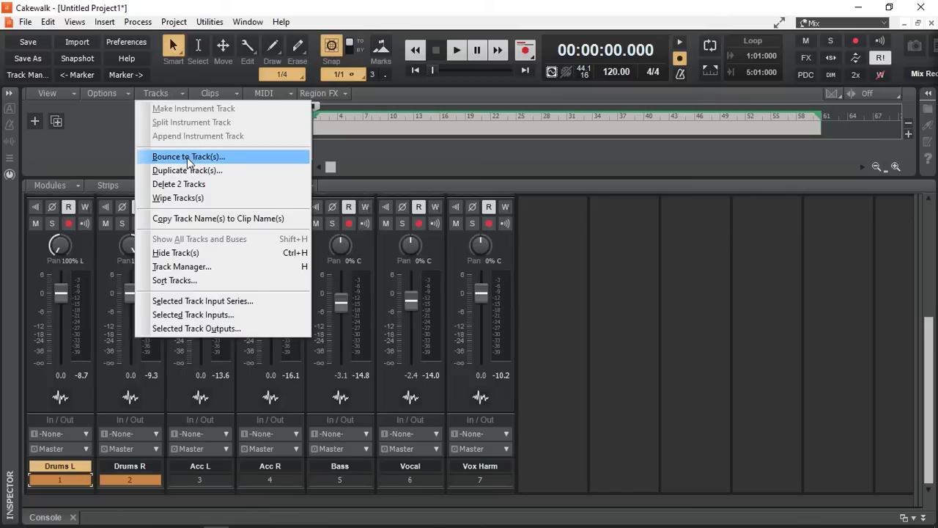
pyautogui.click(188, 157)
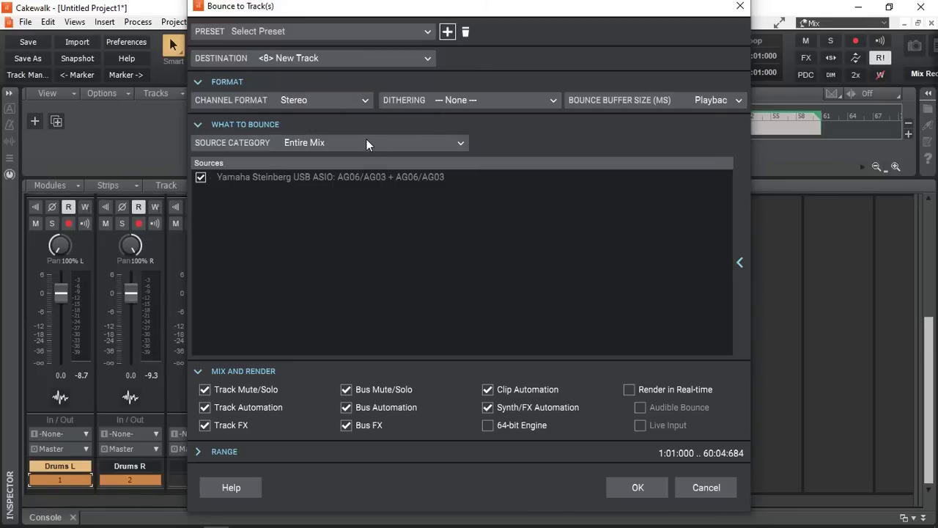
pyautogui.click(641, 486)
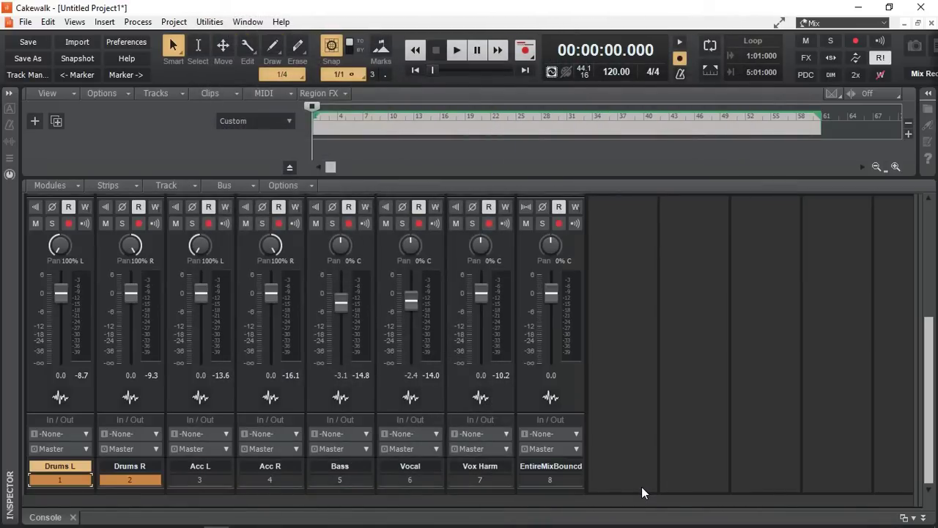
# Step: Mute Drums L and Drums R, solo the bounced track 8, and play it back
pyautogui.click(552, 467)
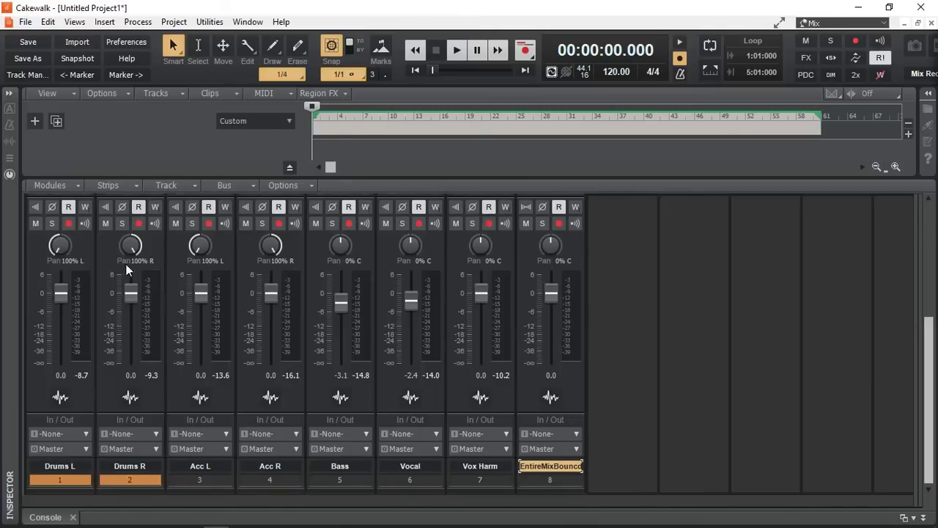
pyautogui.click(34, 223)
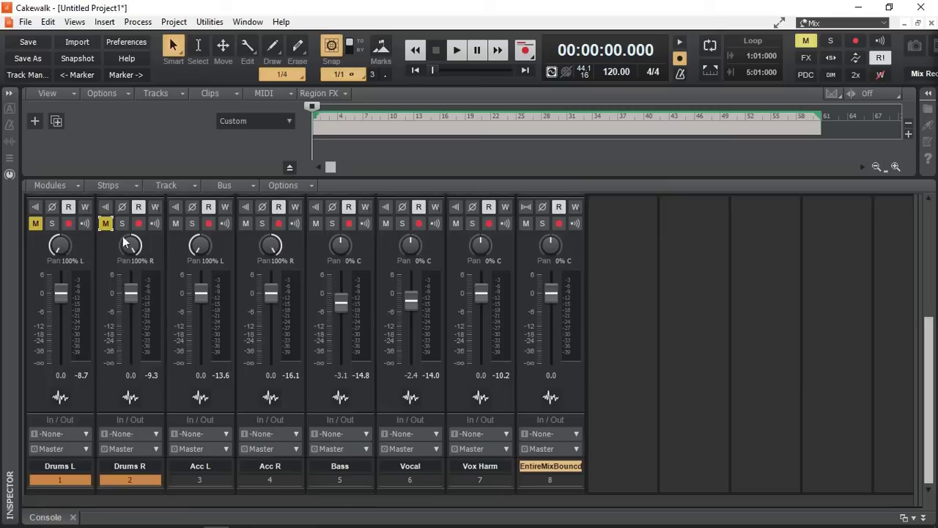
pyautogui.click(542, 224)
pyautogui.press('space')
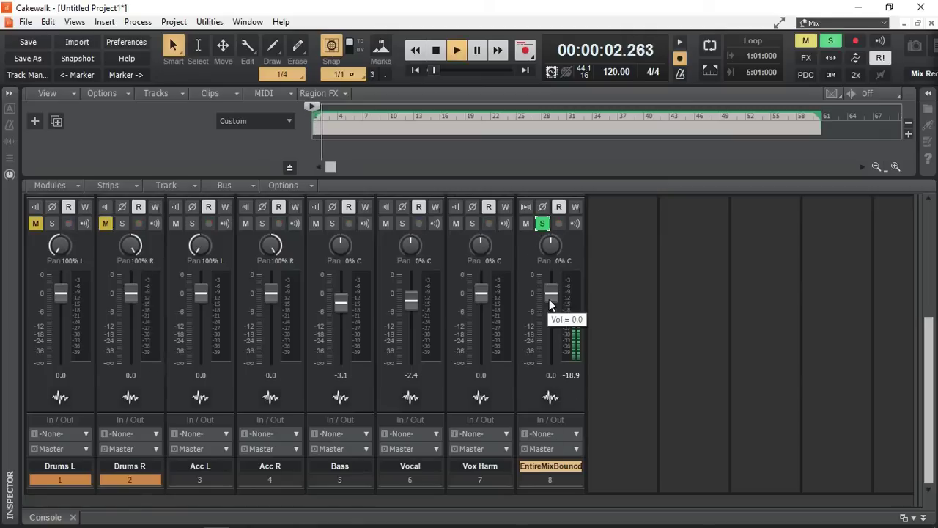
# Step: Listen to the soloed drum bounce on track 8 and stop playback
pyautogui.scroll(-4, 552, 297)
pyautogui.scroll(-2, 552, 297)
pyautogui.scroll(6, 552, 297)
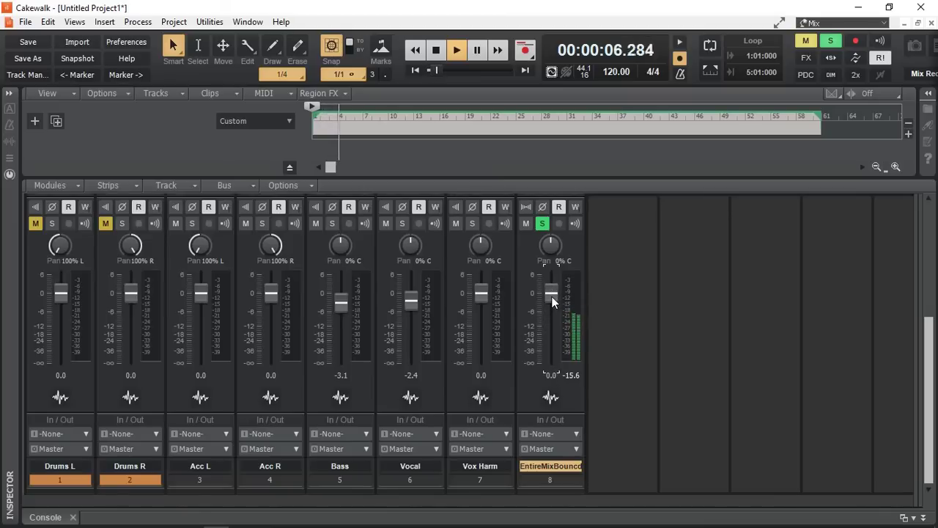
pyautogui.press('space')
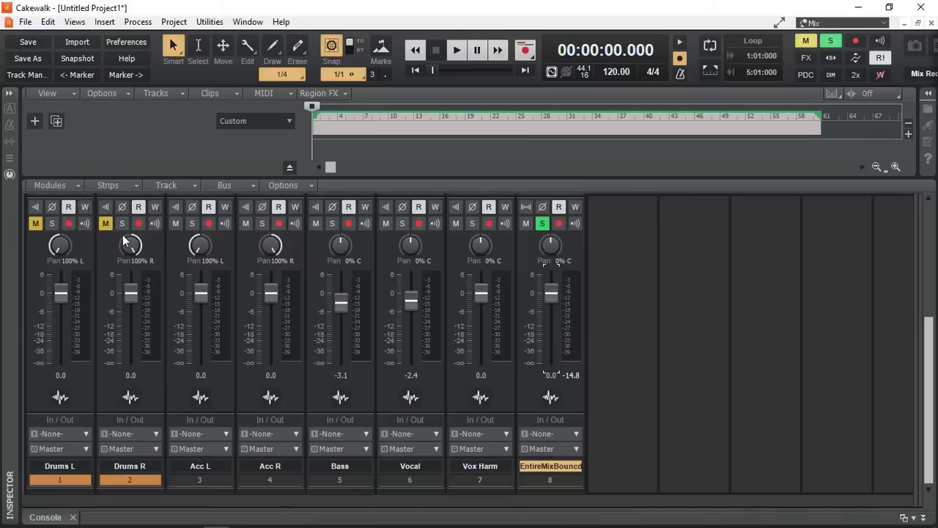
# Step: Unsolo track 8 and bounce the Acc L and Acc R tracks to new stereo track 9 with Entire Mix as the source category
pyautogui.click(204, 479)
pyautogui.keyDown('shift'); pyautogui.click(261, 479); pyautogui.keyUp('shift')
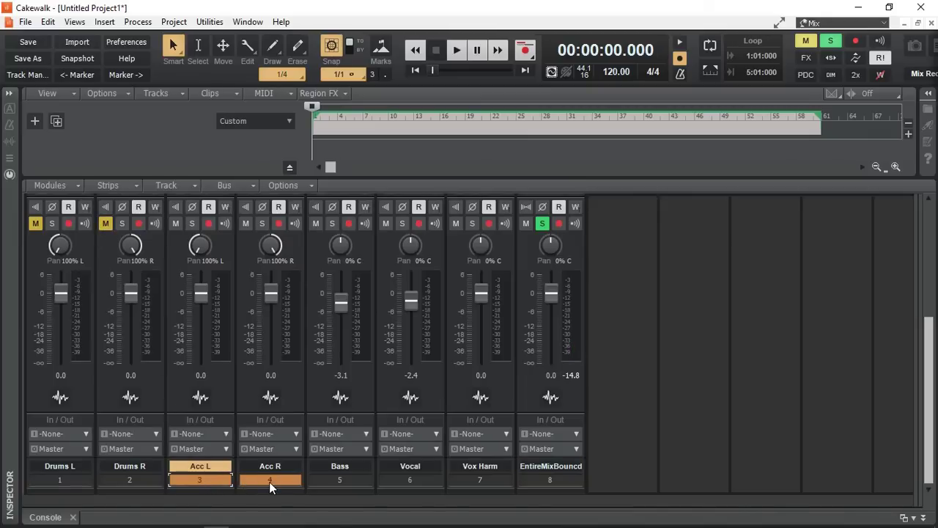
pyautogui.hotkey('ctrl', 'alt', 'b')
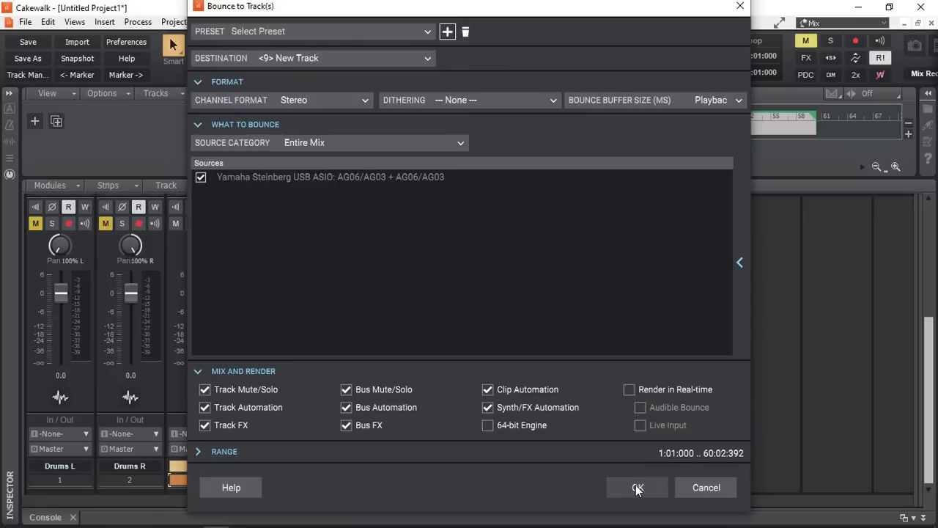
pyautogui.click(636, 489)
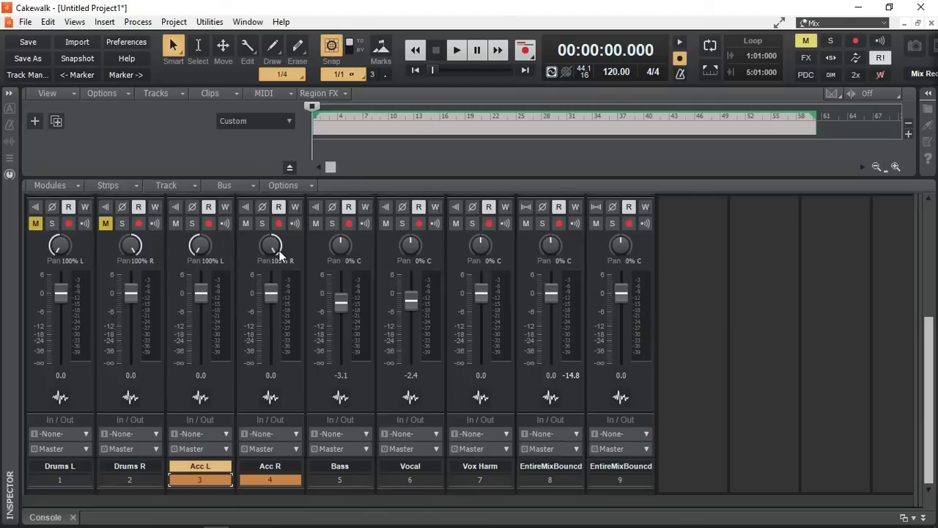
# Step: Play back track 9 soloed, adding track 8 and Bass to the solo during playback, and stop
pyautogui.click(613, 223)
pyautogui.press('space')
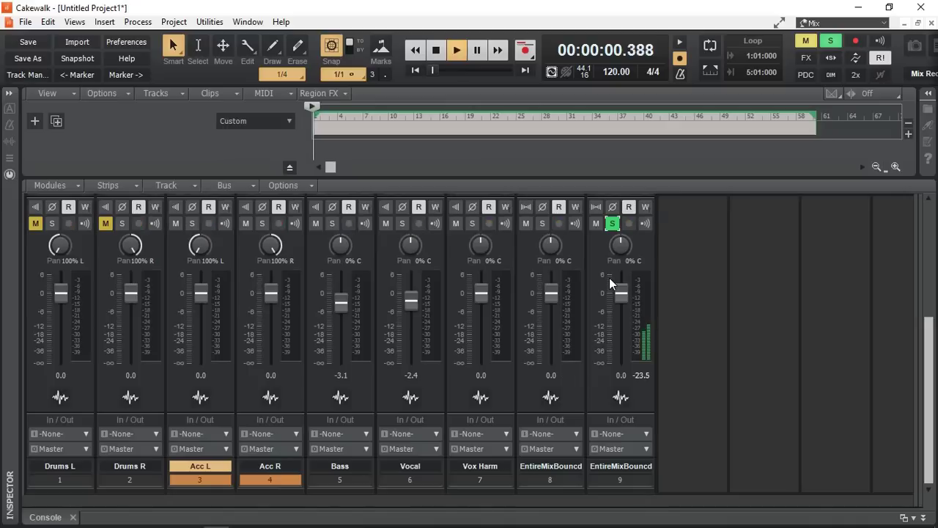
pyautogui.click(543, 224)
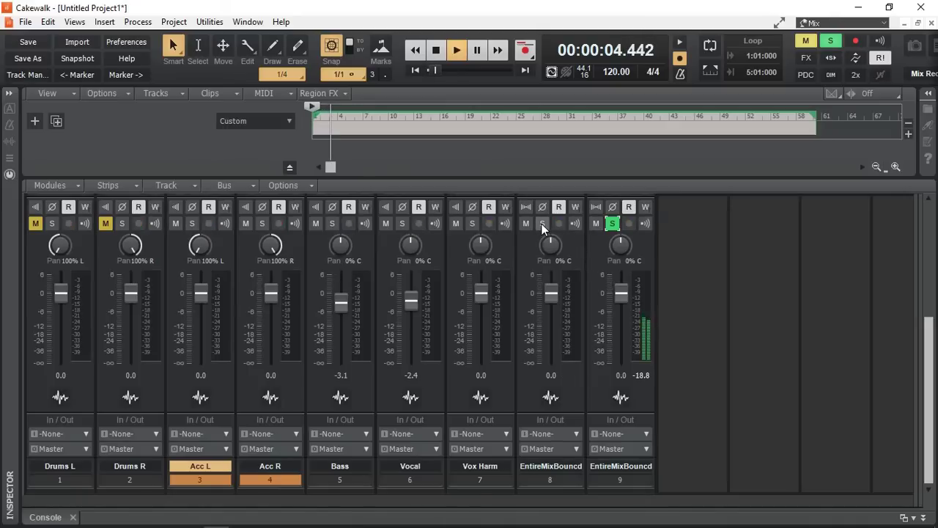
pyautogui.click(331, 224)
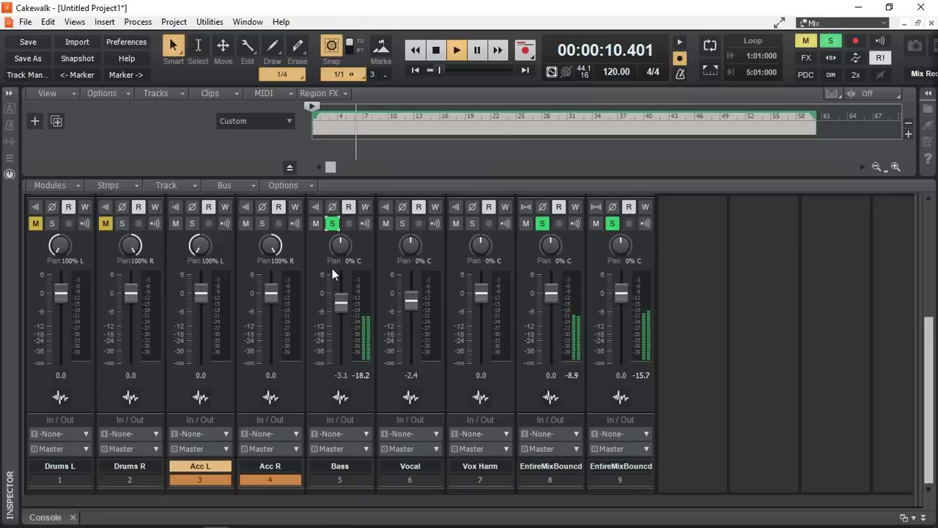
pyautogui.press('space')
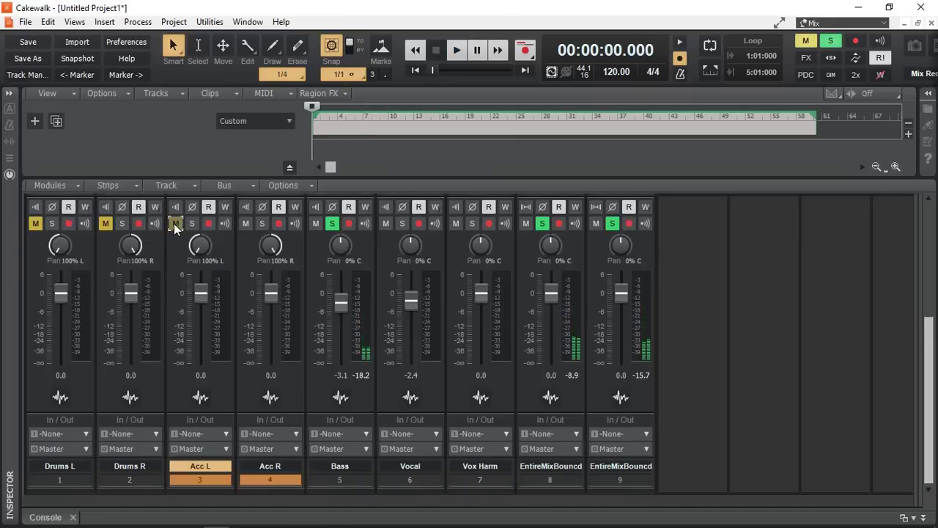
# Step: Mute Acc L and Acc R, clear the solos on Bass and both bounced tracks, and close the Console view
pyautogui.click(175, 223)
pyautogui.click(247, 224)
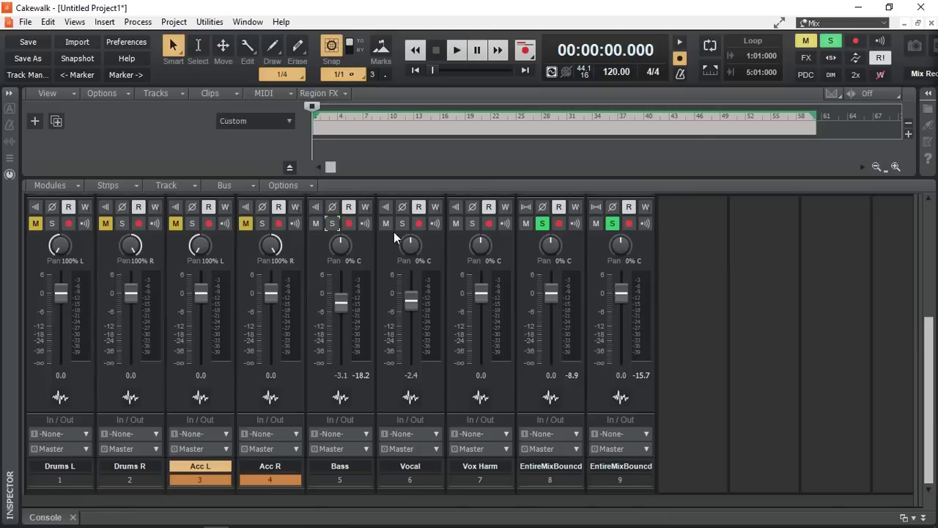
pyautogui.click(542, 225)
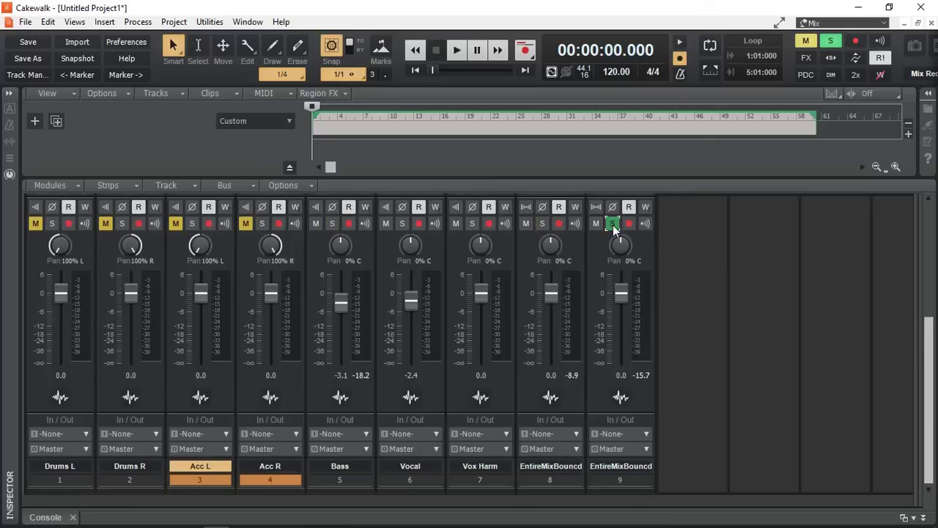
pyautogui.click(613, 224)
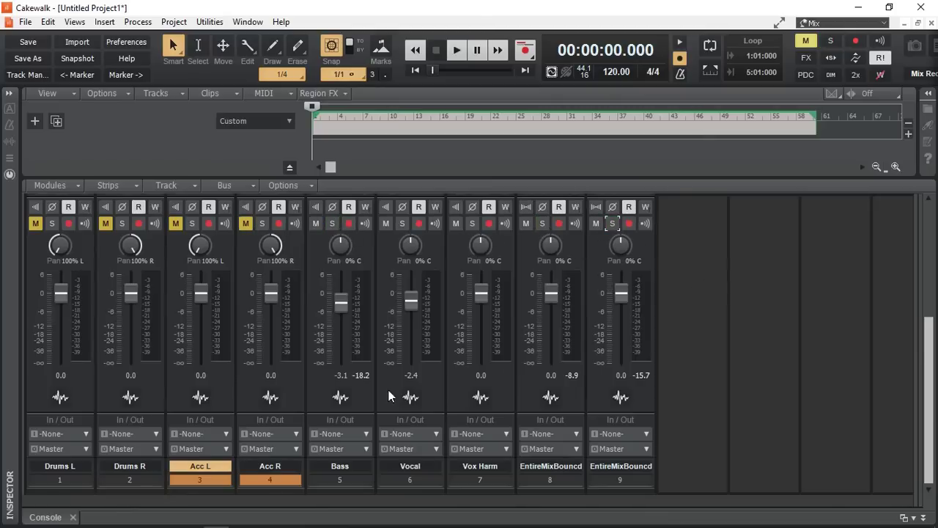
pyautogui.click(72, 517)
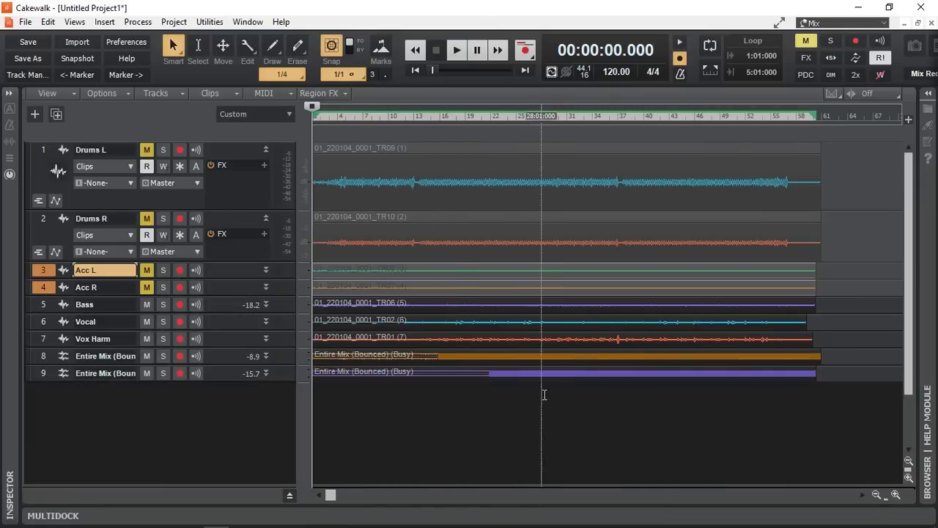